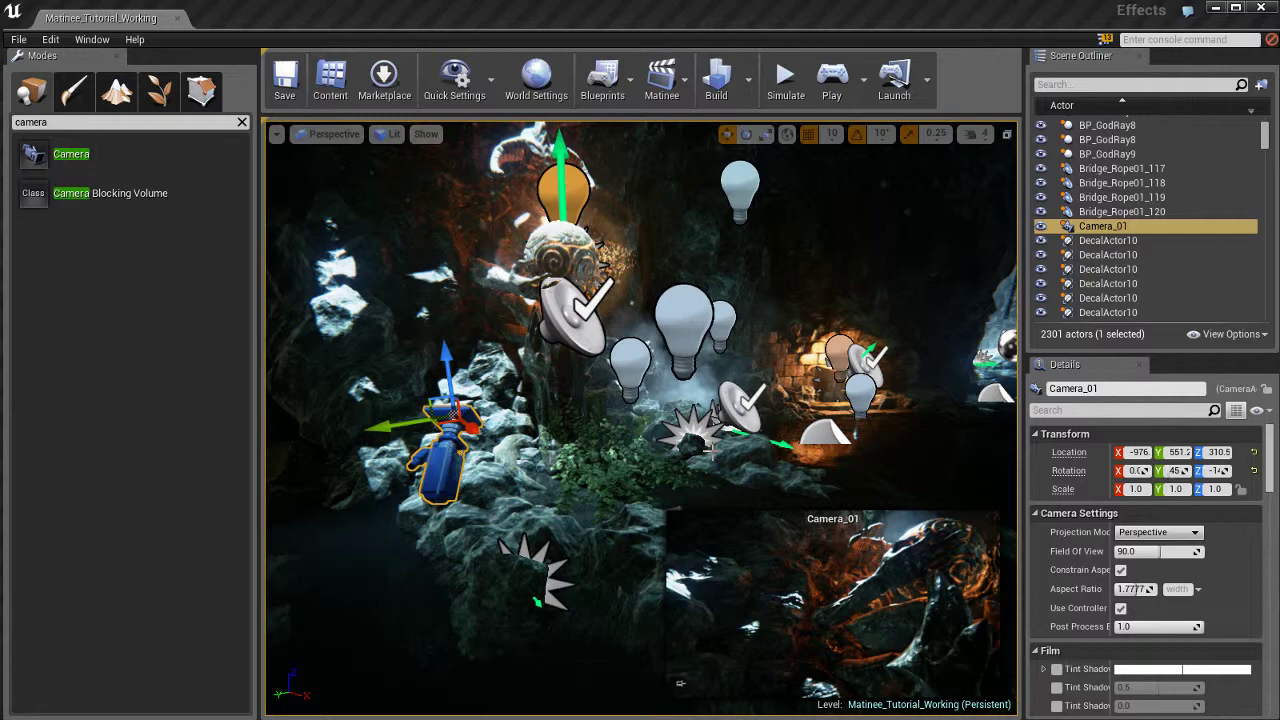
# Step: Duplicate Camera_01 and move the copy along the Y axis across the rocks to about Y 251
pyautogui.moveTo(708, 456); pyautogui.dragTo(698, 452, button='right')
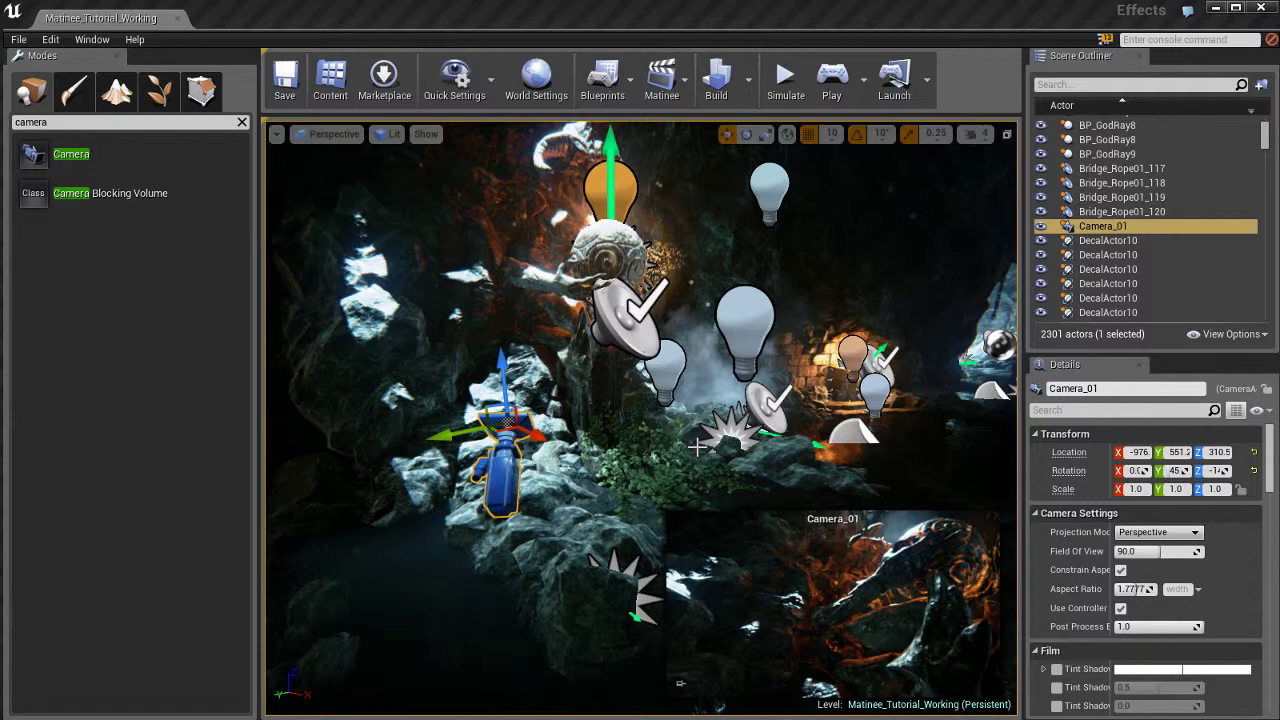
pyautogui.moveTo(716, 459)
pyautogui.mouseDown(button='right')
pyautogui.moveTo(676, 455)
pyautogui.moveTo(716, 459)
pyautogui.mouseUp(button='right')
pyautogui.press('w')
pyautogui.scroll(-8, 717, 458)
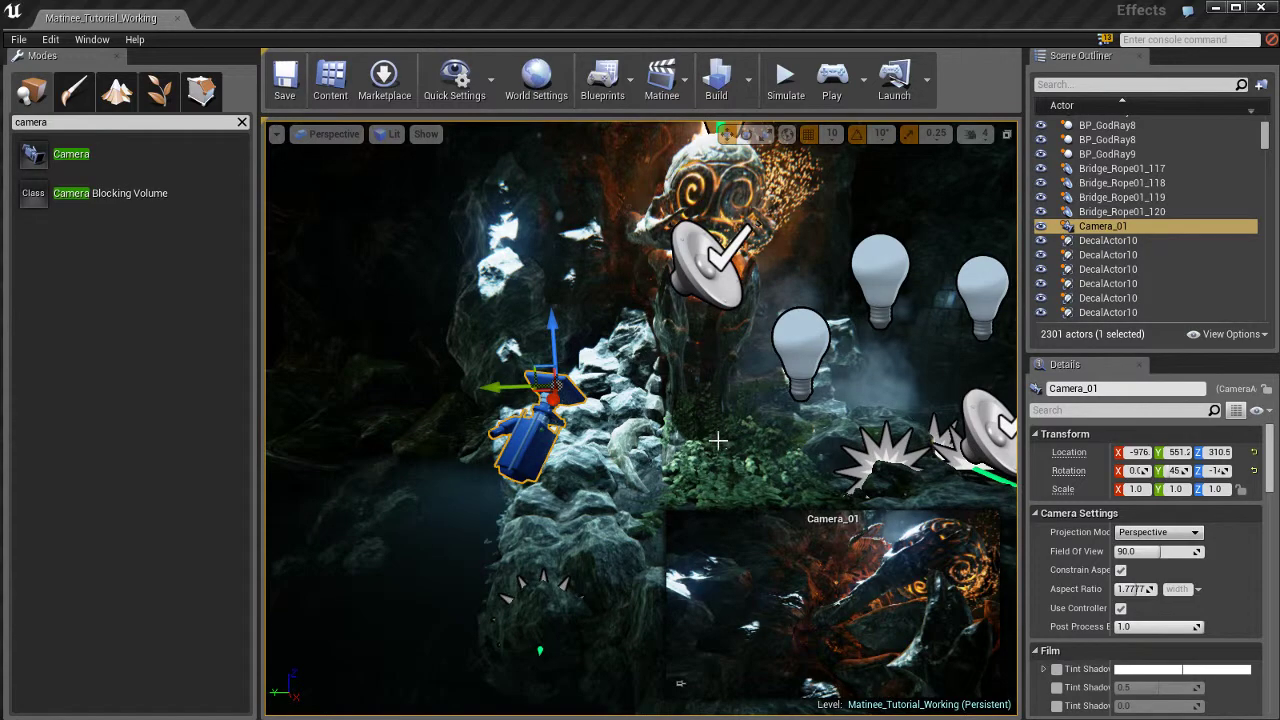
pyautogui.keyDown('alt'); pyautogui.moveTo(717, 442); pyautogui.dragTo(676, 462); pyautogui.keyUp('alt')
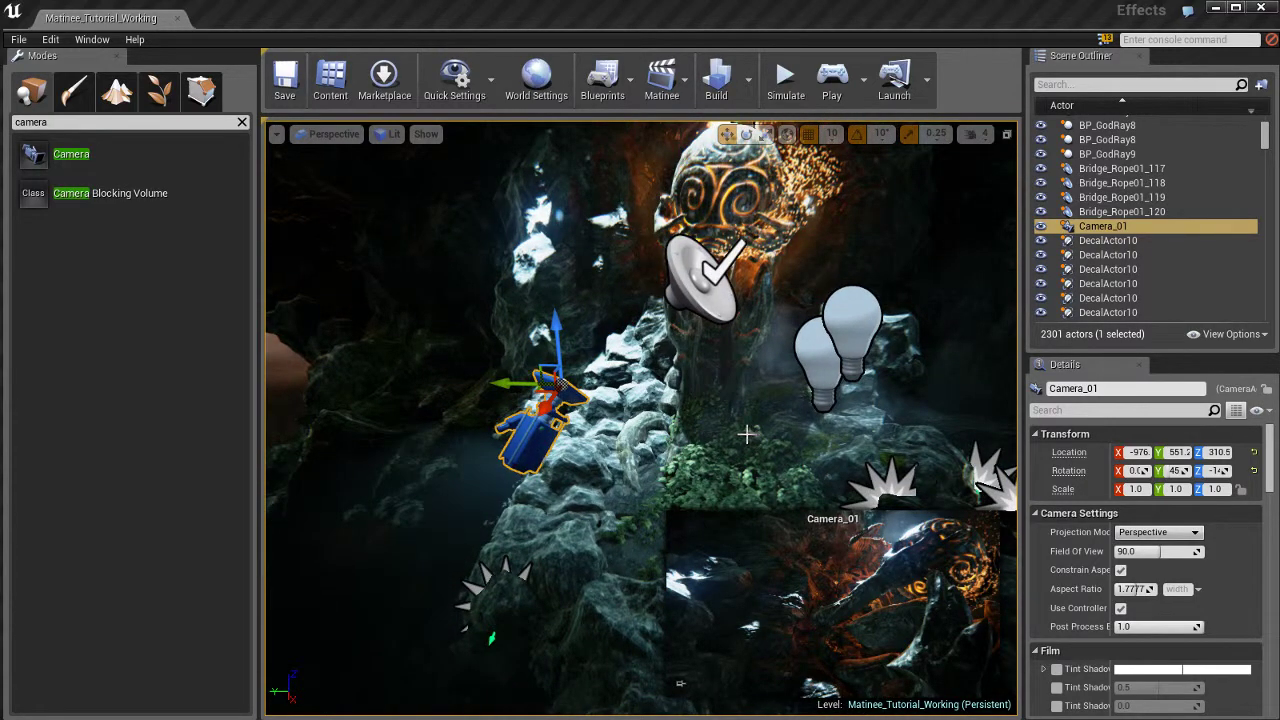
pyautogui.hotkey('ctrl', 'w')
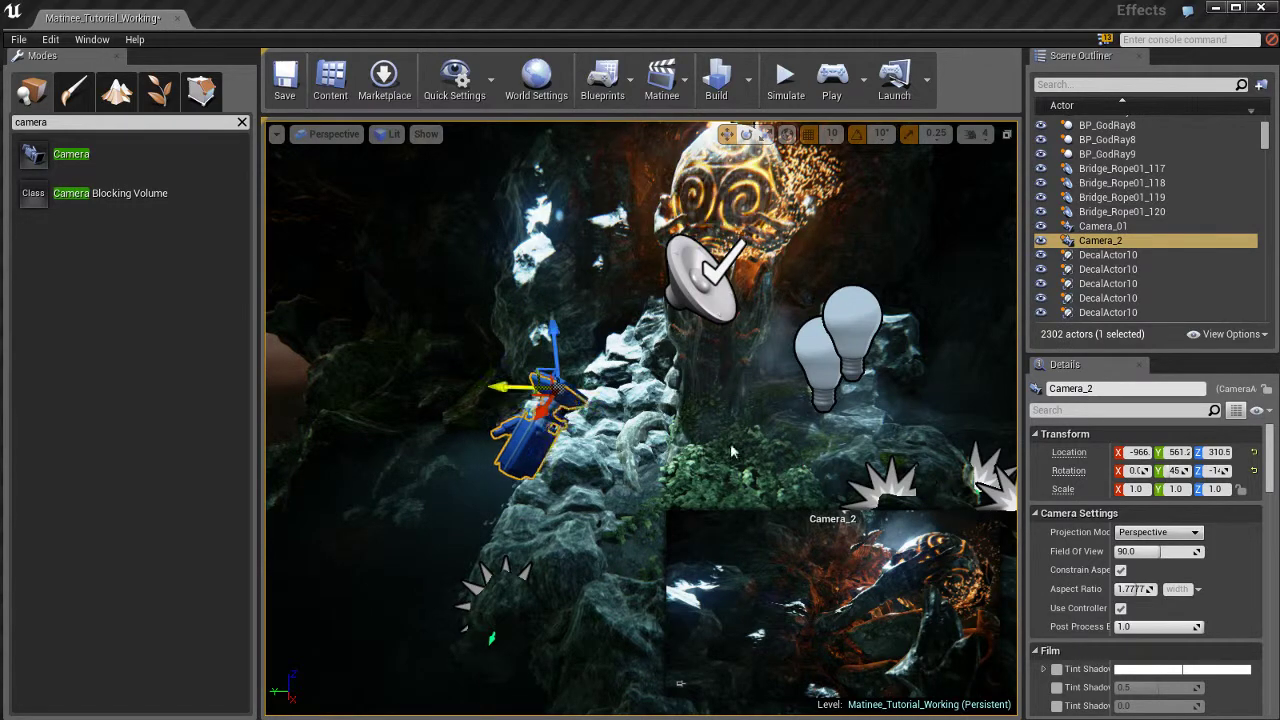
pyautogui.moveTo(500, 387); pyautogui.dragTo(842, 400)
pyautogui.keyDown('alt'); pyautogui.moveTo(640, 420); pyautogui.dragTo(589, 412); pyautogui.keyUp('alt')
pyautogui.moveTo(589, 412); pyautogui.dragTo(576, 409, button='right')
pyautogui.keyDown('alt'); pyautogui.moveTo(577, 409); pyautogui.dragTo(579, 409); pyautogui.keyUp('alt')
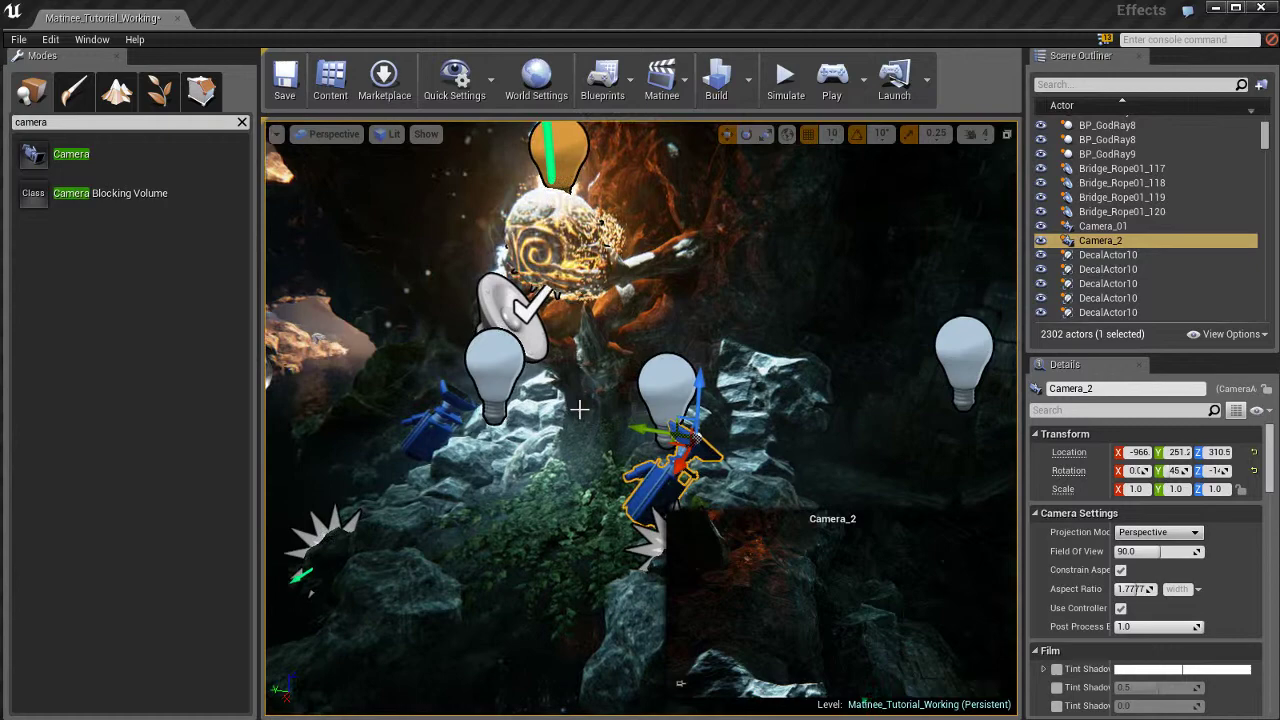
# Step: Lock the viewport to the selected Camera_2 and fly it beside the rock wall, framing the glowing orb and orange roots at the shot's edge
pyautogui.moveTo(929, 368); pyautogui.dragTo(959, 365, button='right')
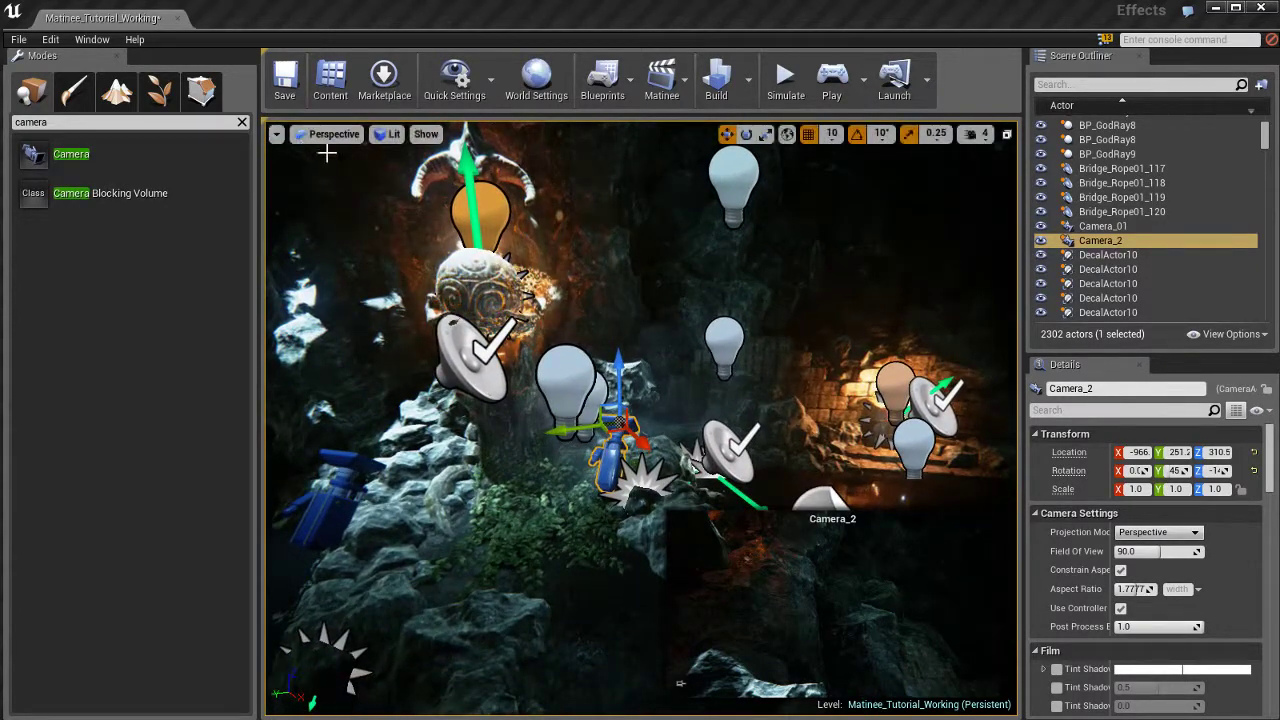
pyautogui.click(276, 133)
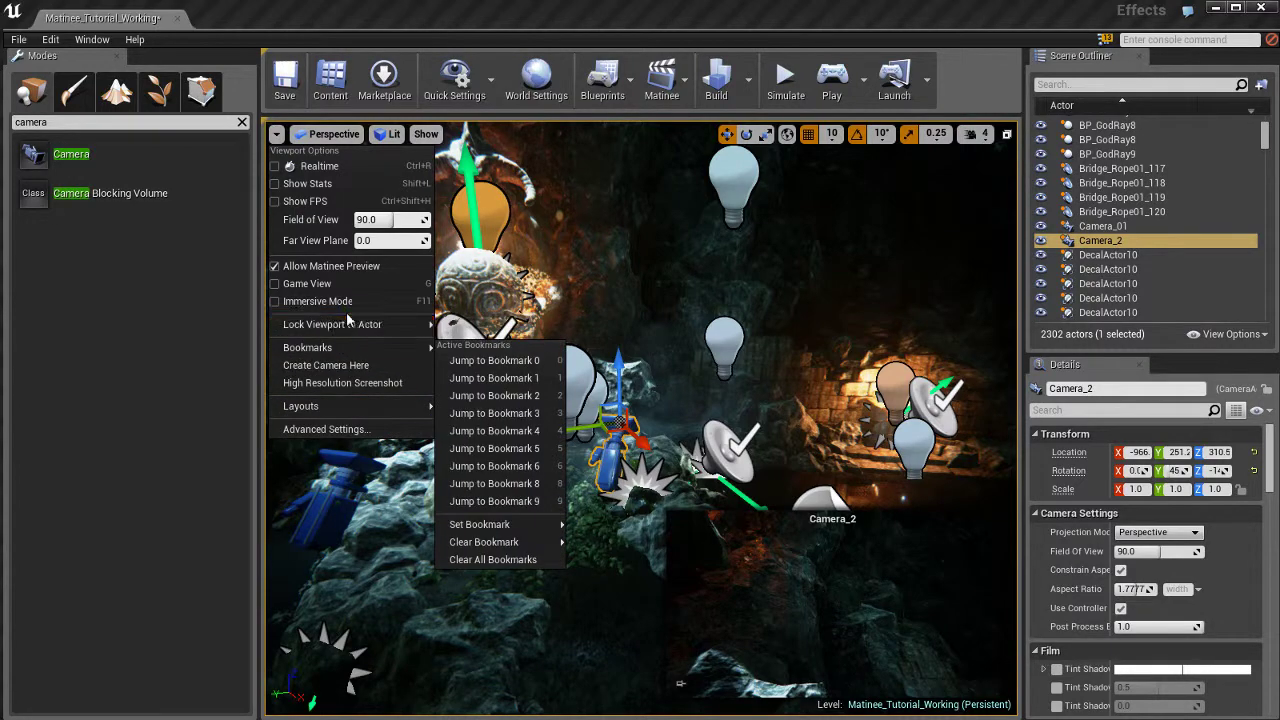
pyautogui.moveTo(402, 325)
pyautogui.click(468, 338)
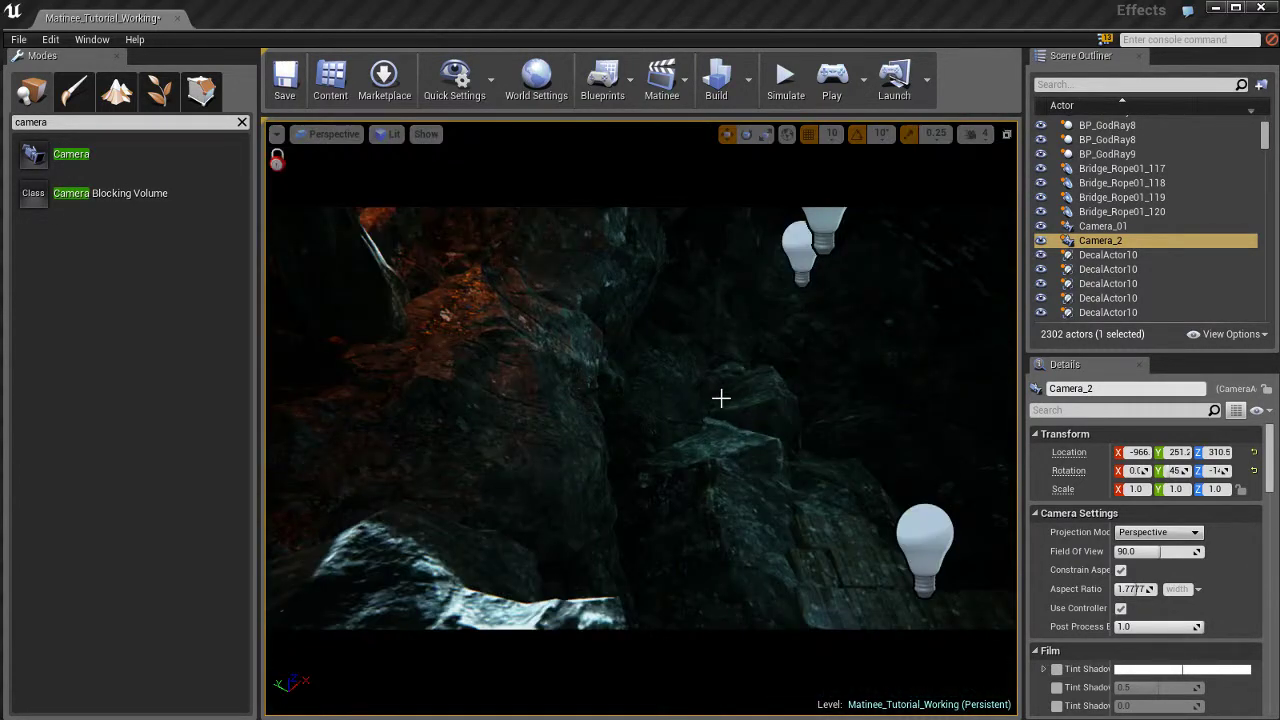
pyautogui.moveTo(721, 398); pyautogui.dragTo(496, 517, button='right')
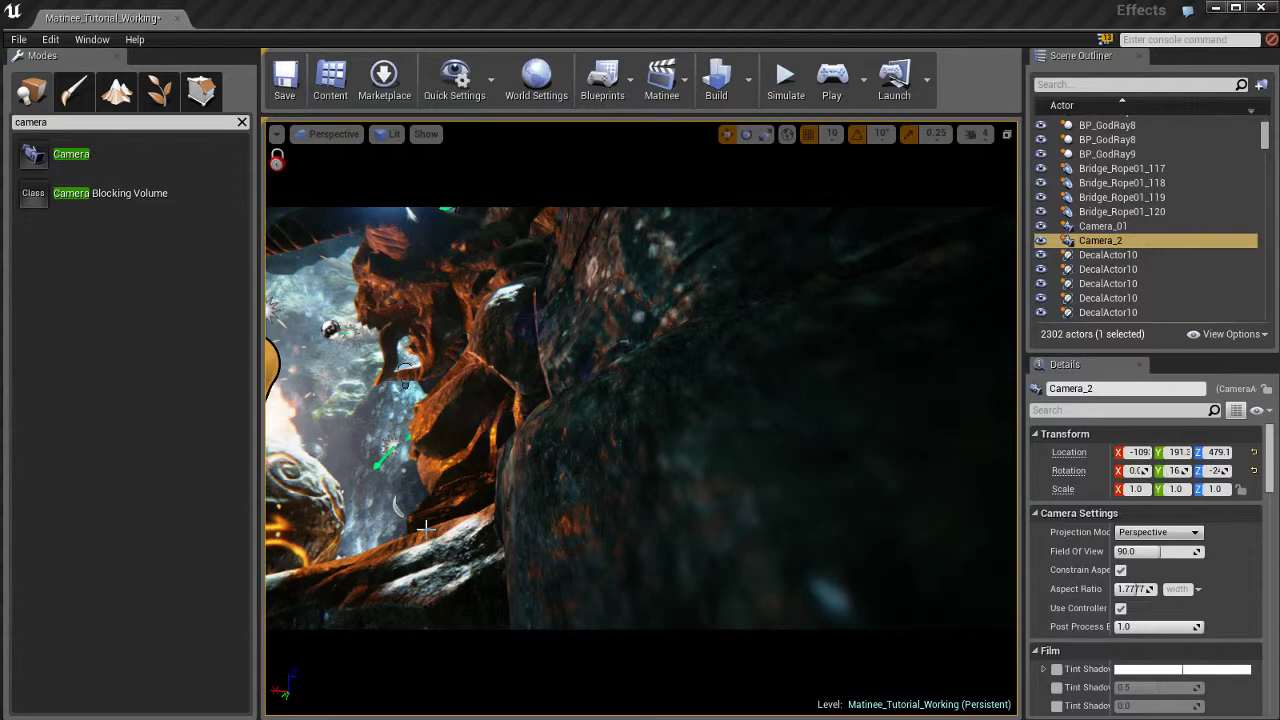
pyautogui.moveTo(425, 528); pyautogui.dragTo(431, 529, button='right')
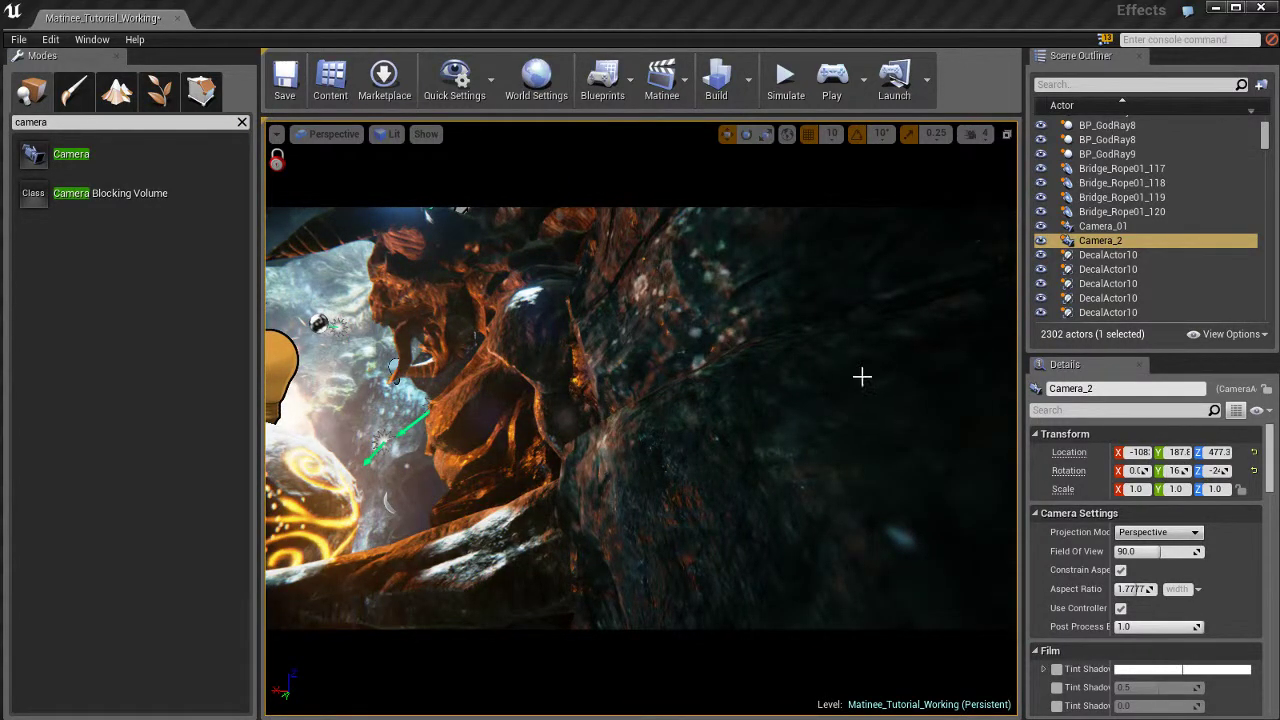
# Step: Unlock the viewport from Camera_2 and clear the selection
pyautogui.click(276, 133)
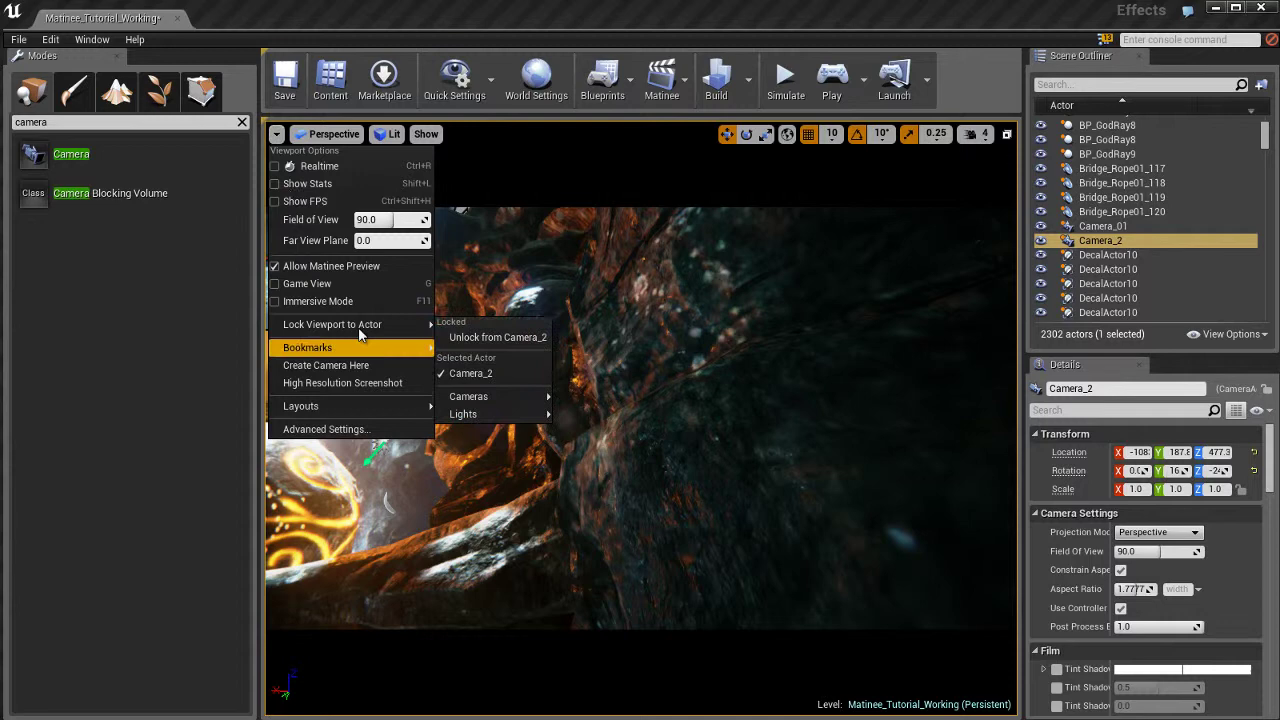
pyautogui.moveTo(410, 324)
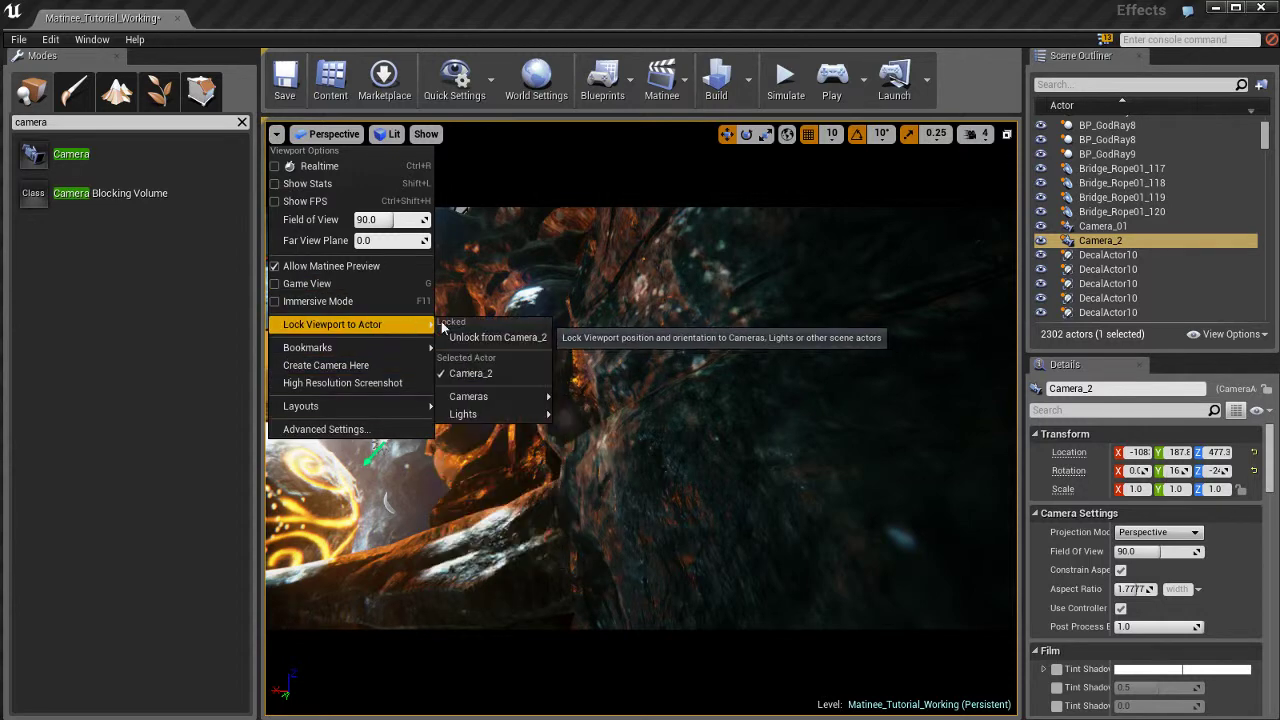
pyautogui.click(503, 341)
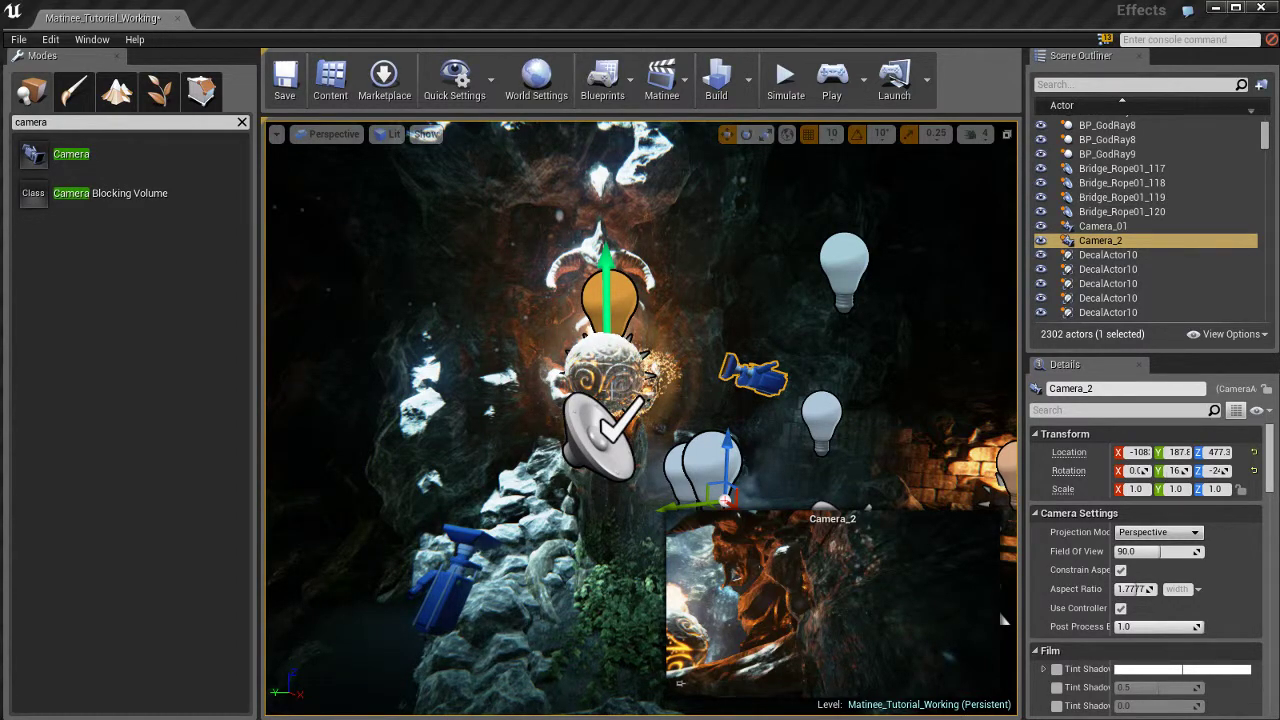
pyautogui.moveTo(694, 383)
pyautogui.mouseDown(button='right')
pyautogui.moveTo(770, 401)
pyautogui.moveTo(671, 401)
pyautogui.moveTo(775, 405)
pyautogui.moveTo(707, 405)
pyautogui.mouseUp(button='right')
pyautogui.press('Escape')
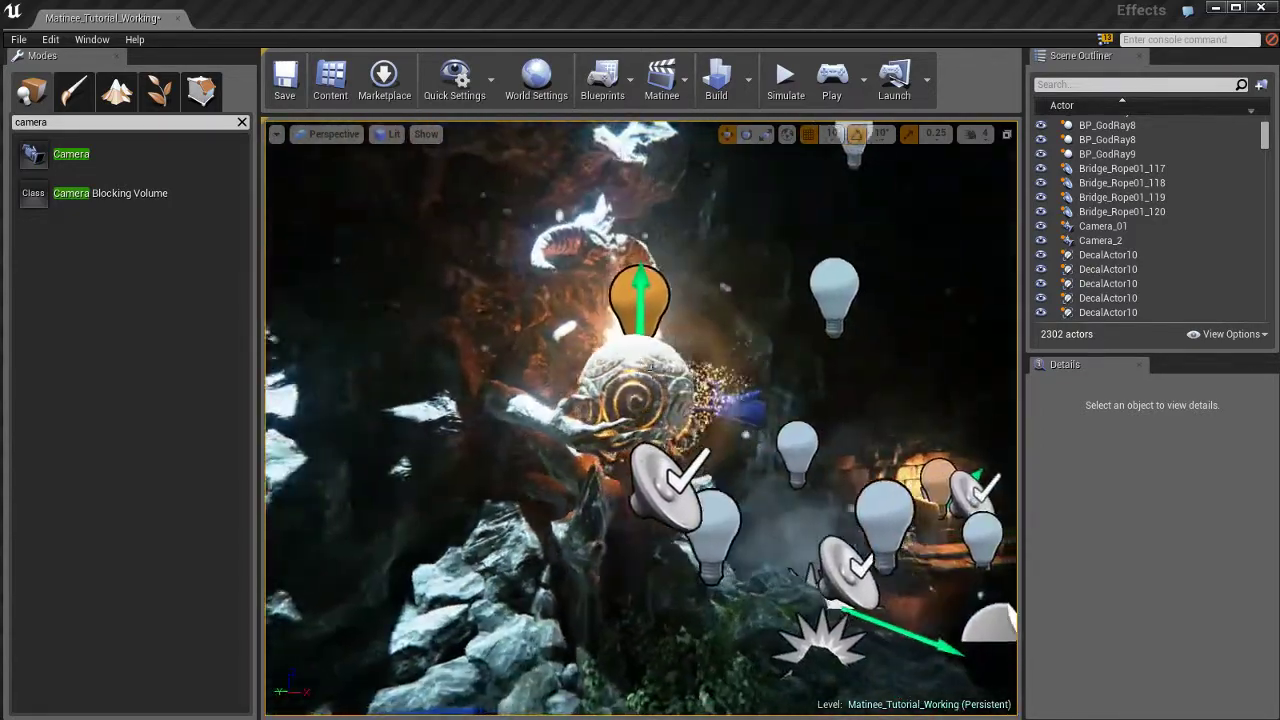
pyautogui.keyDown('alt'); pyautogui.moveTo(650, 367); pyautogui.dragTo(310, 356); pyautogui.keyUp('alt')
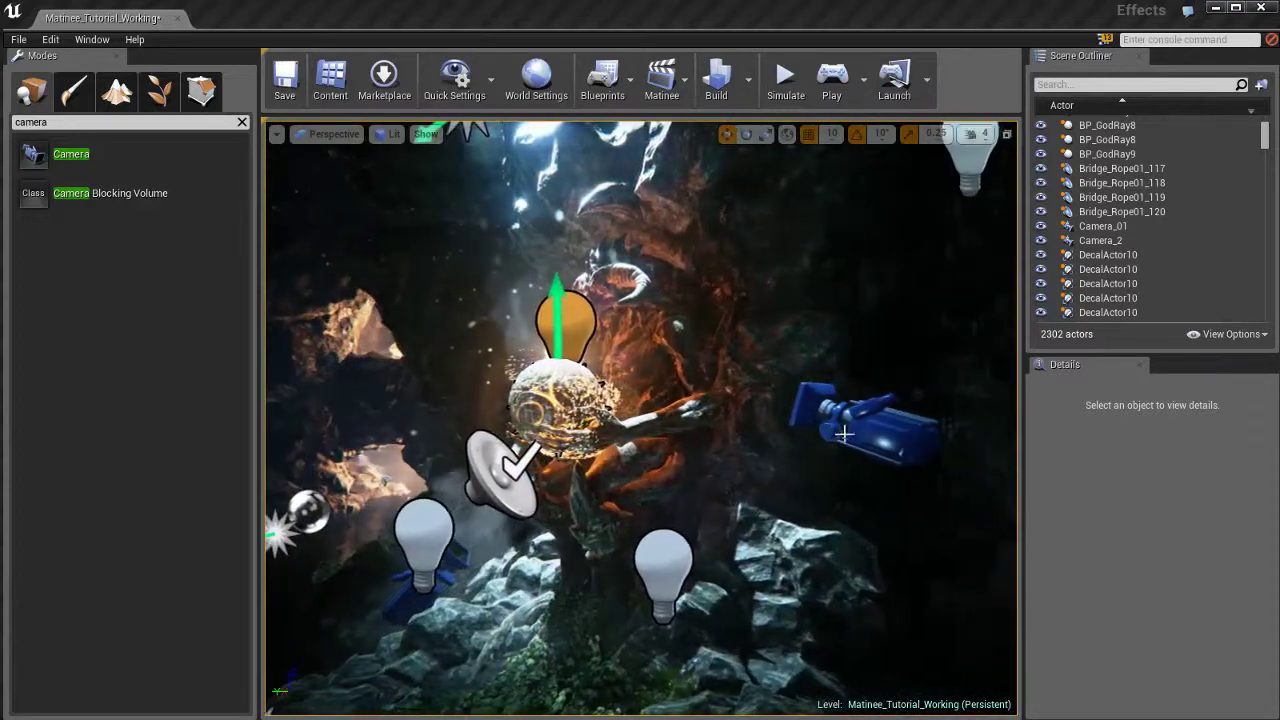
# Step: Duplicate Camera_2 and move the copy along the X axis to about X -883, in front of the orb
pyautogui.click(843, 433)
pyautogui.scroll(-5, 669, 446)
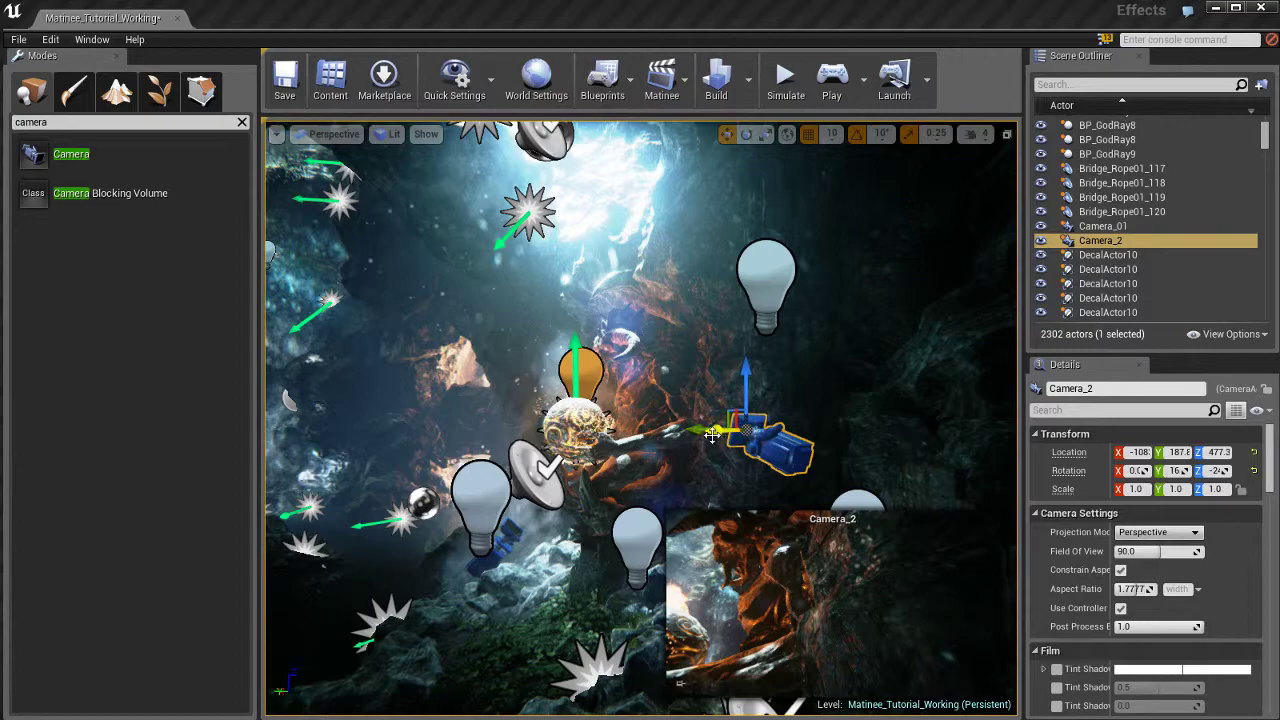
pyautogui.moveTo(774, 444); pyautogui.dragTo(774, 444, button='right')
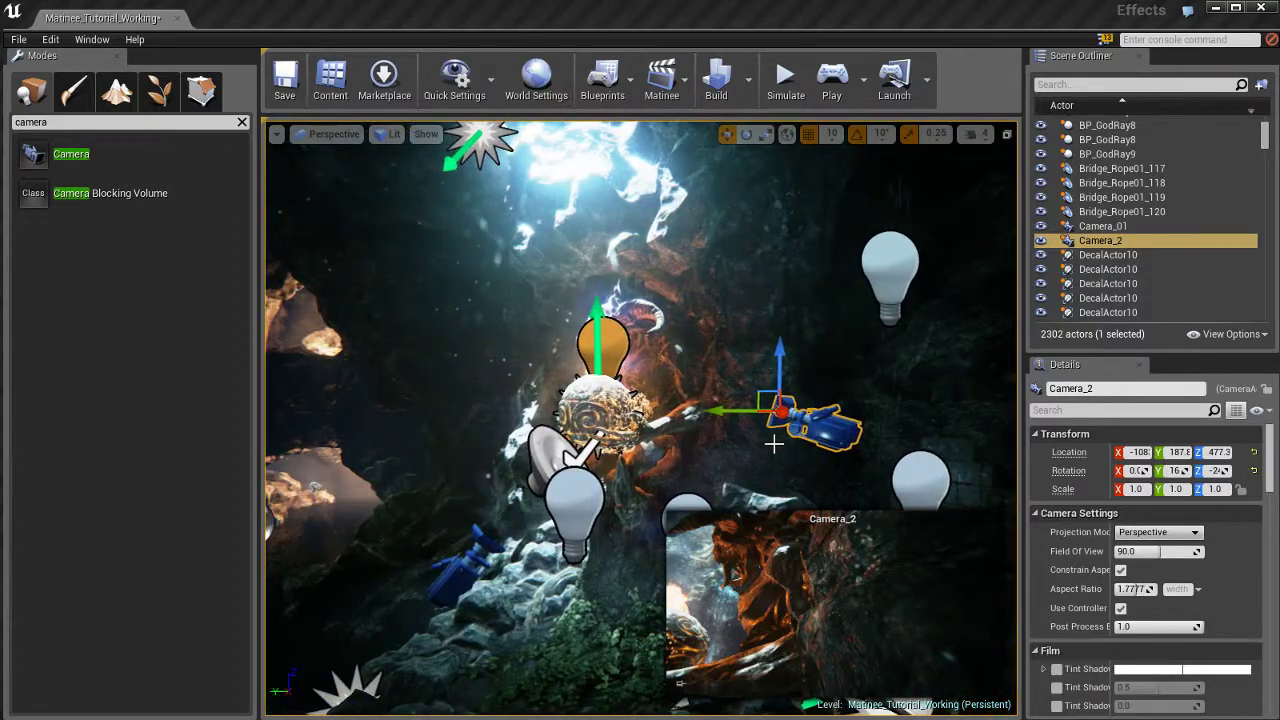
pyautogui.scroll(-4, 773, 443)
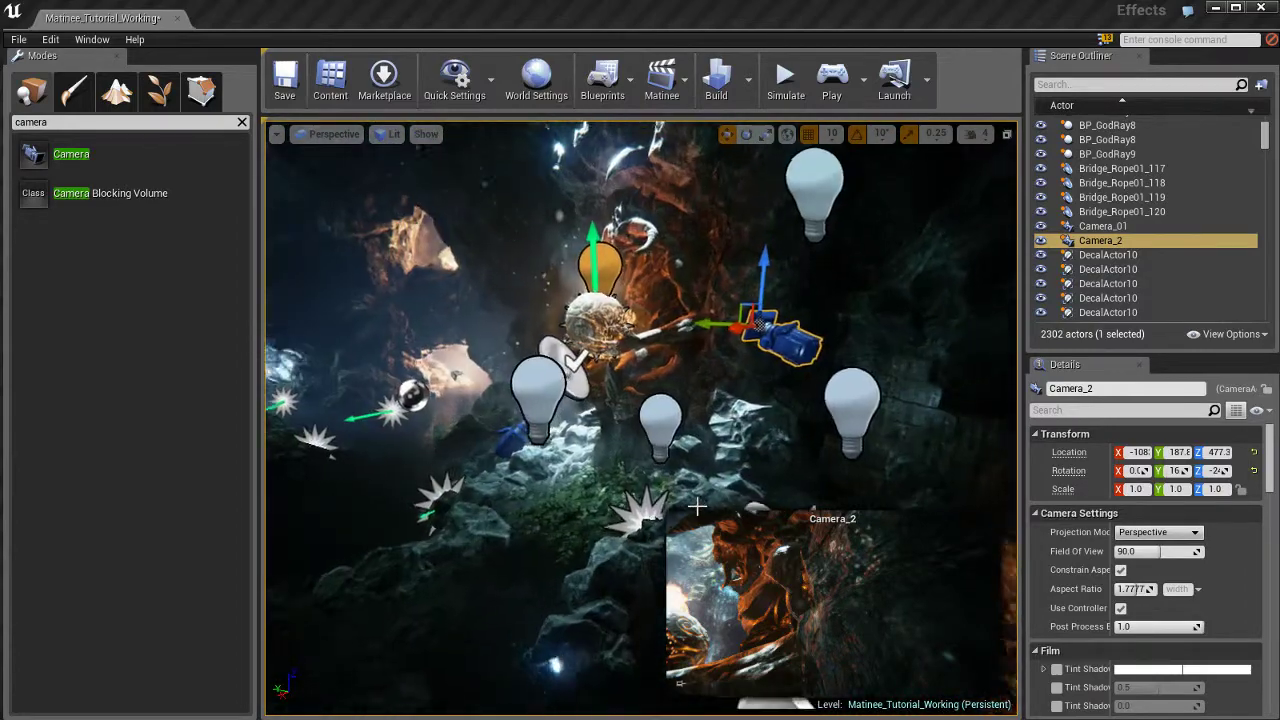
pyautogui.scroll(4, 697, 508)
pyautogui.hotkey('ctrl', 'w')
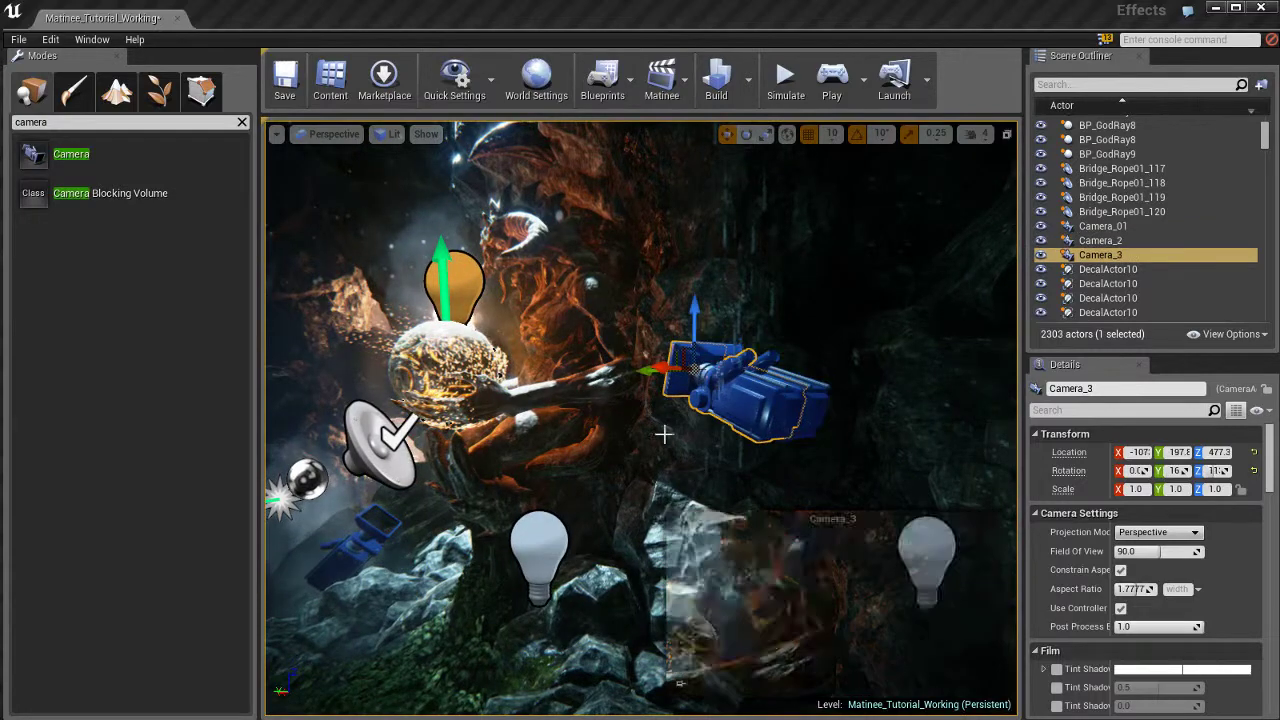
pyautogui.scroll(-4, 664, 434)
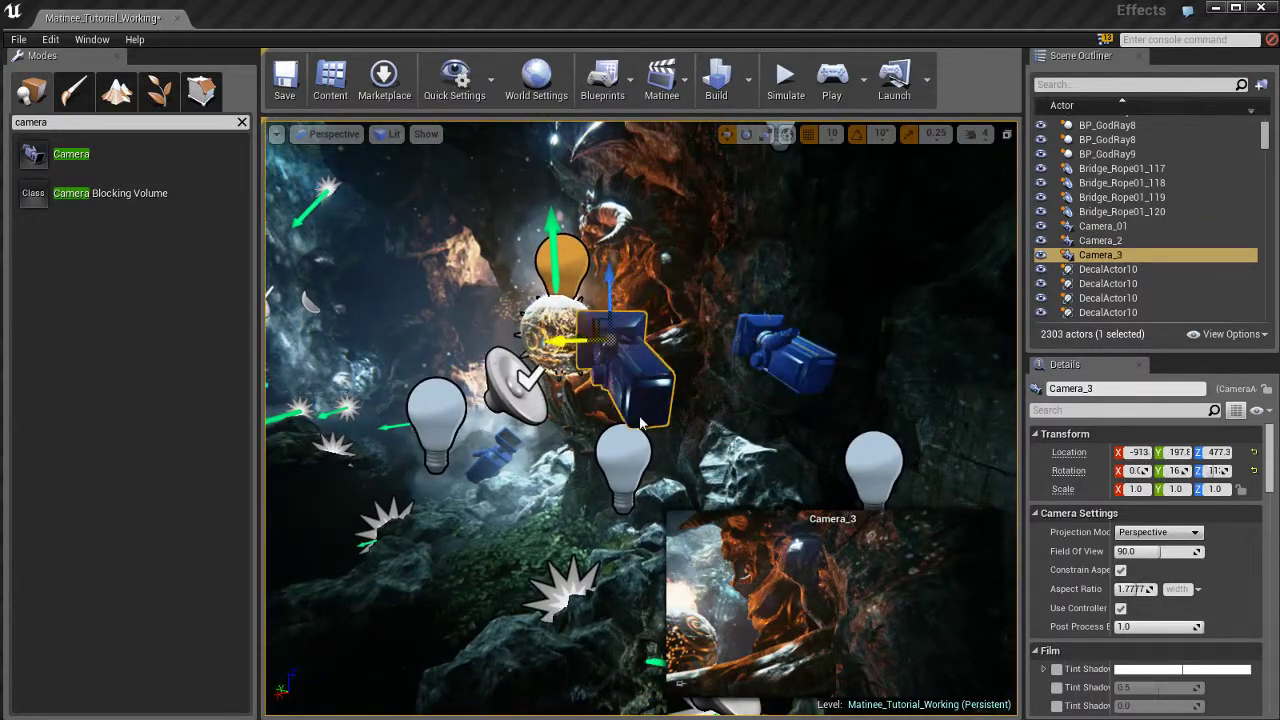
# Step: Lock the viewport to Camera_3 and fly it low over the water, facing the orb, tree and rocks
pyautogui.click(276, 133)
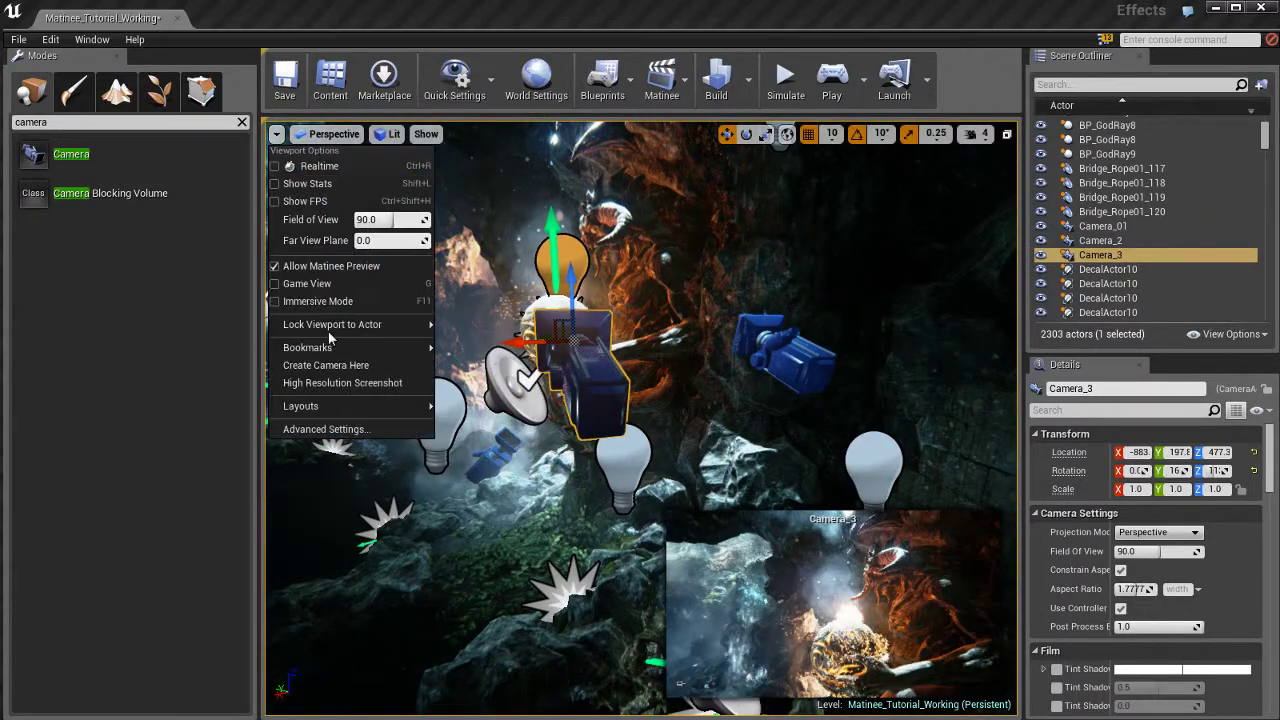
pyautogui.click(486, 340)
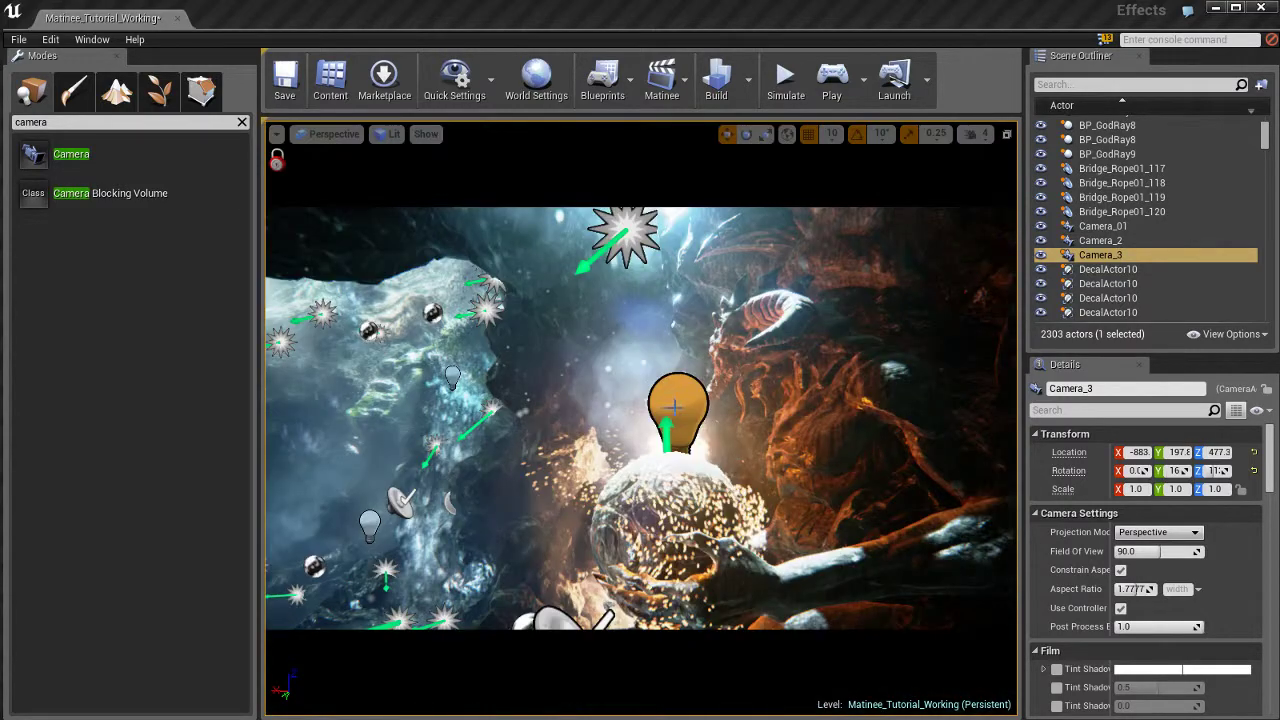
pyautogui.scroll(-6, 697, 423)
pyautogui.moveTo(750, 452); pyautogui.dragTo(984, 531, button='right')
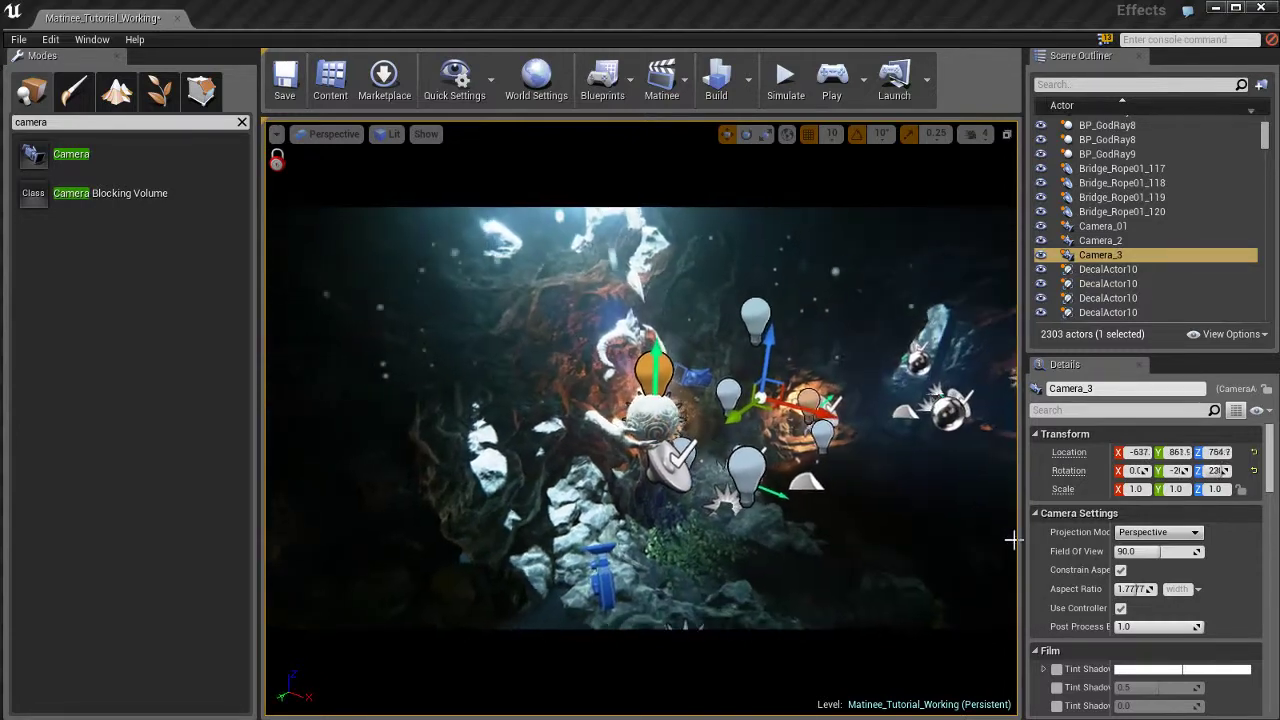
pyautogui.moveTo(1014, 561); pyautogui.dragTo(931, 479, button='right')
pyautogui.moveTo(931, 479); pyautogui.dragTo(904, 411)
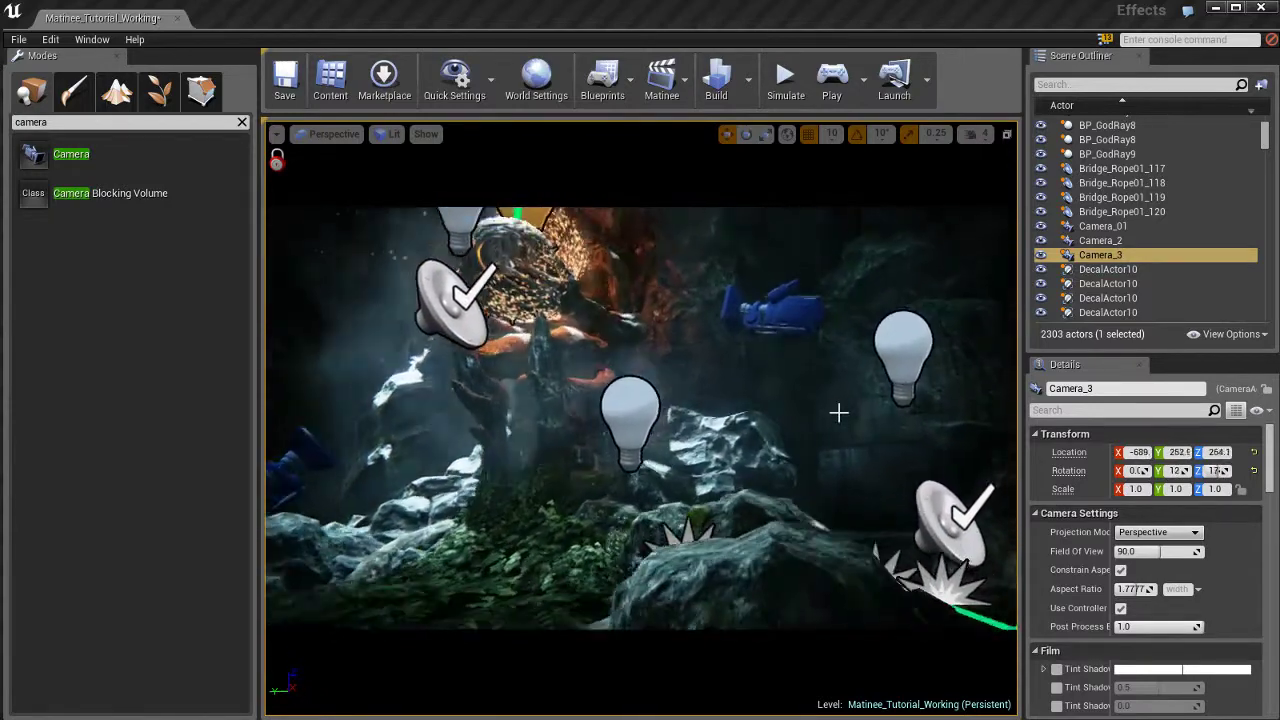
pyautogui.moveTo(839, 412); pyautogui.dragTo(826, 410, button='right')
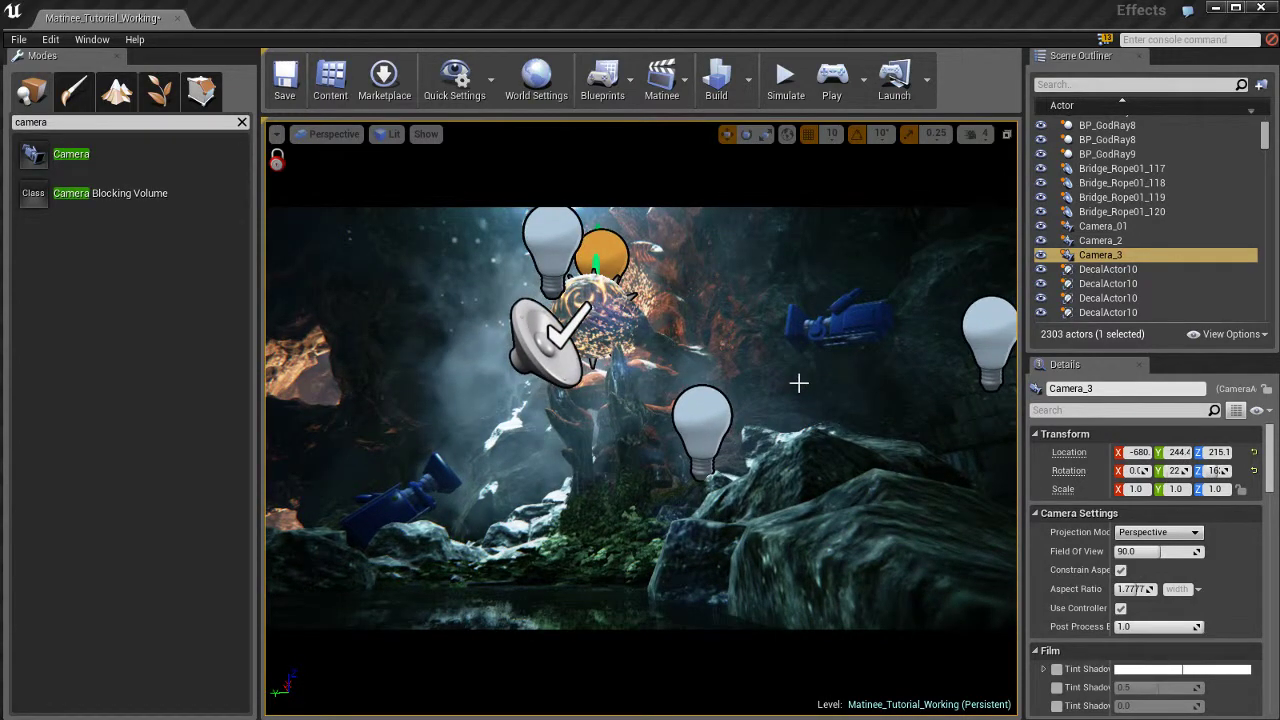
# Step: Fly the locked Camera_3 into the plants below the tree and pitch it up about 81 degrees to frame the orb through the leaves
pyautogui.moveTo(952, 421); pyautogui.dragTo(838, 495, button='right')
pyautogui.moveTo(838, 494); pyautogui.dragTo(795, 192)
pyautogui.moveTo(795, 193); pyautogui.dragTo(798, 199, button='right')
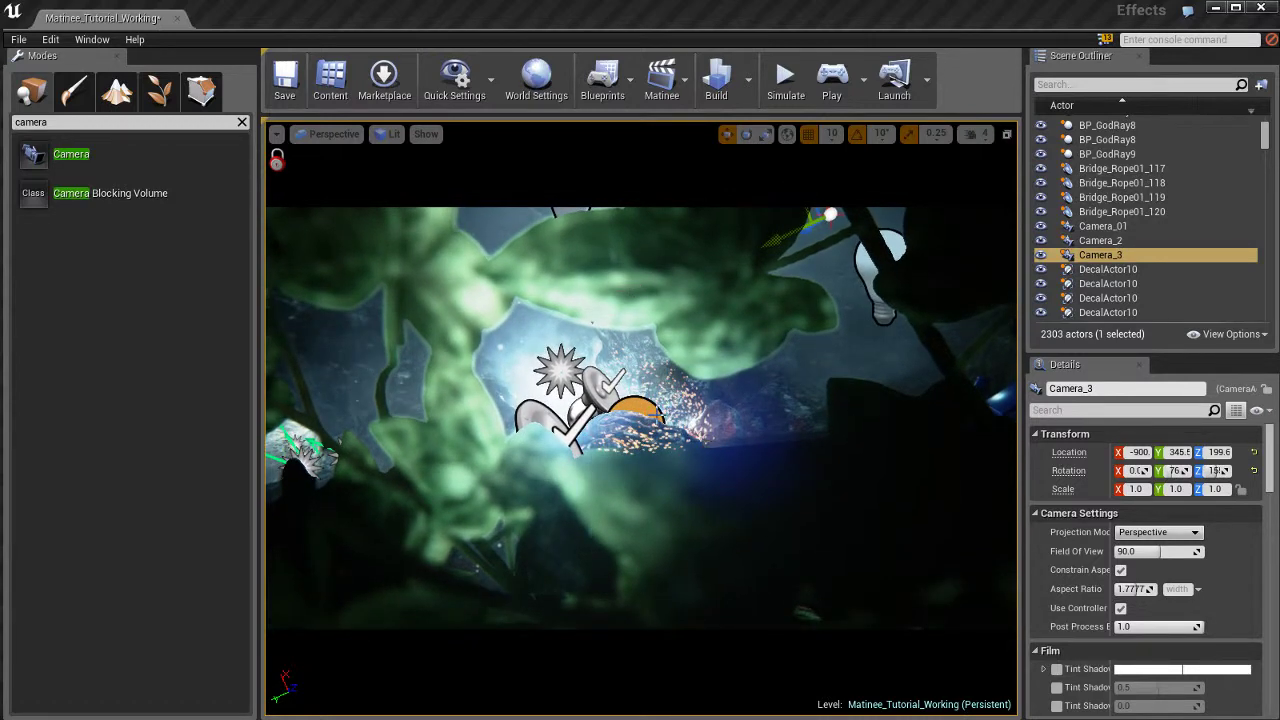
pyautogui.moveTo(658, 414); pyautogui.dragTo(663, 425, button='right')
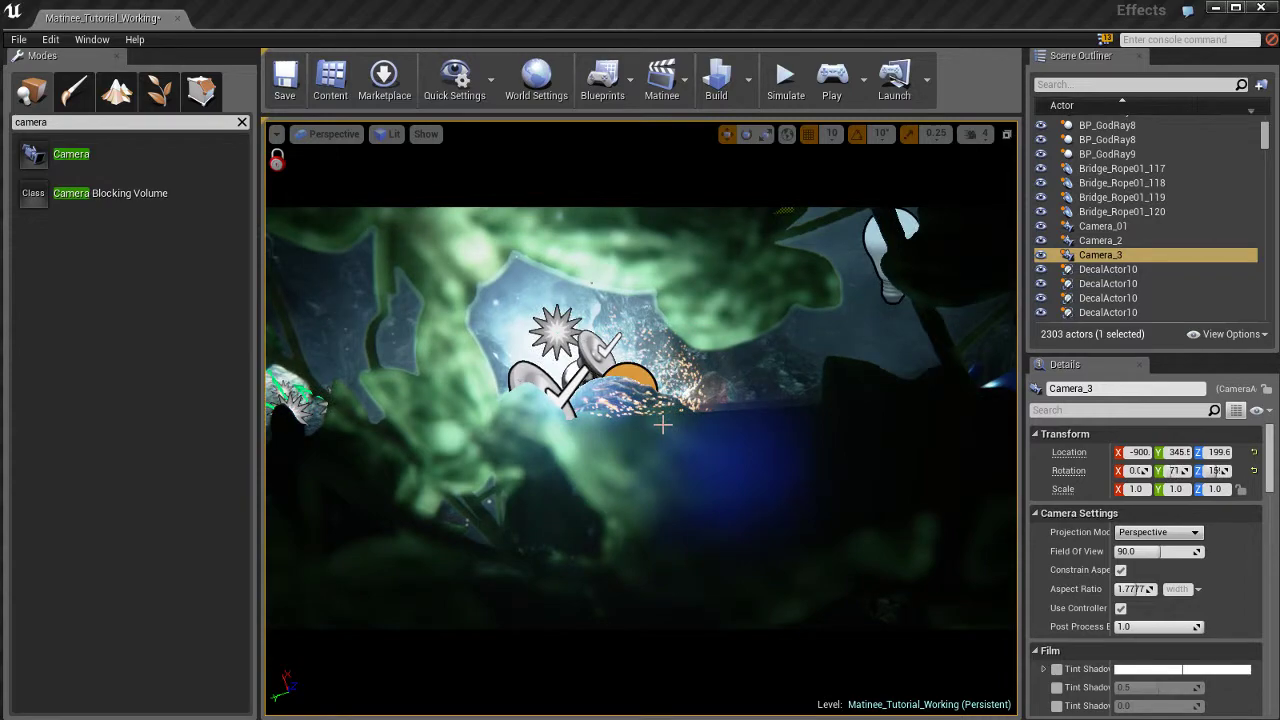
pyautogui.scroll(-3, 663, 425)
pyautogui.scroll(3, 663, 427)
pyautogui.scroll(-2, 663, 430)
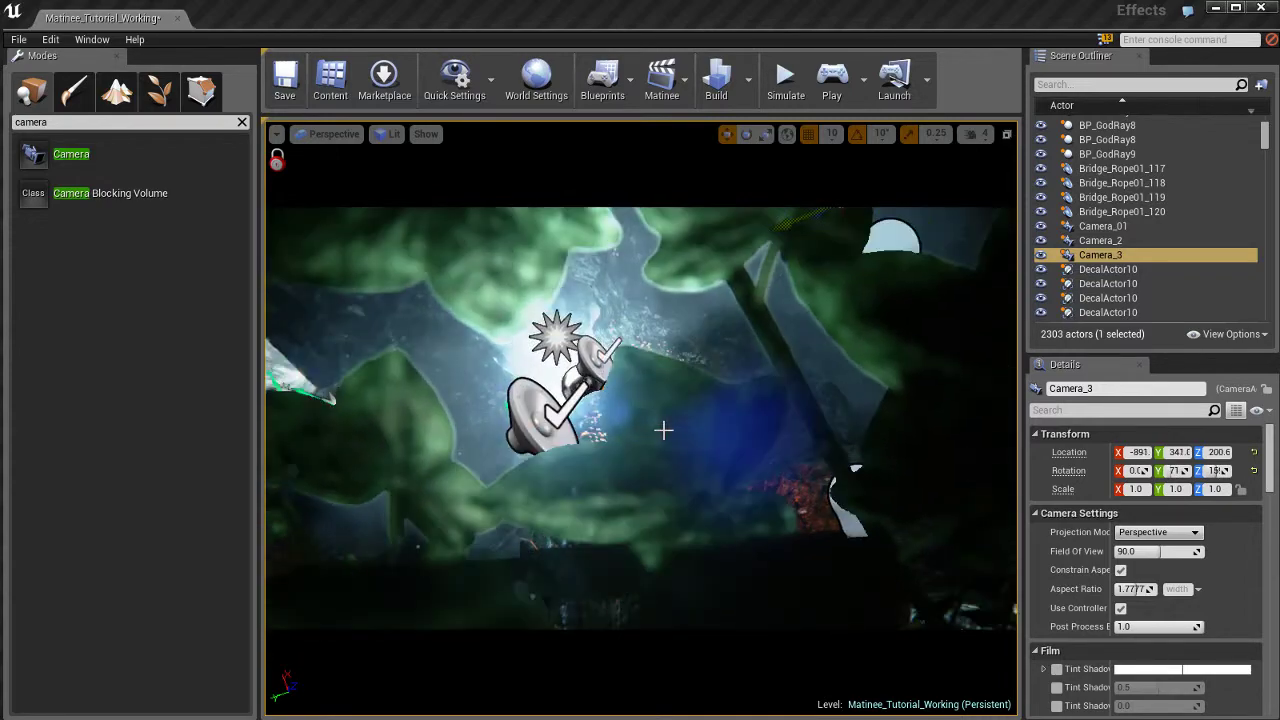
pyautogui.moveTo(663, 430); pyautogui.dragTo(663, 425)
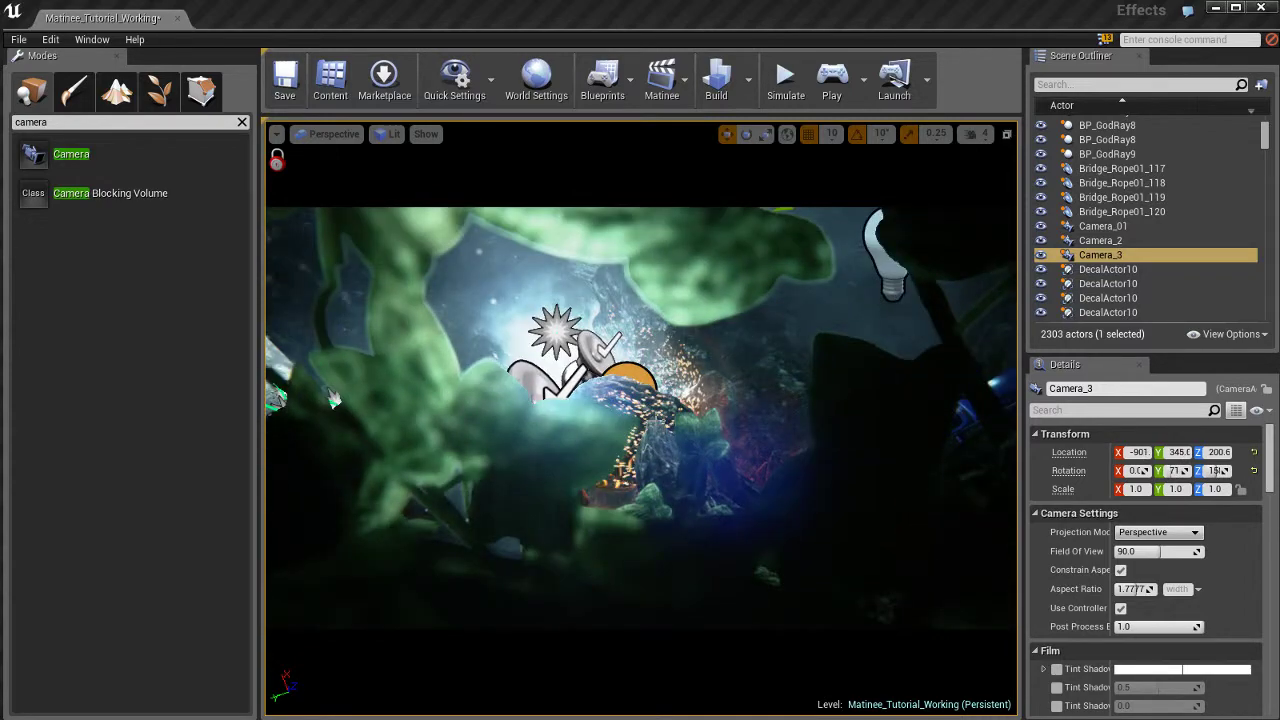
pyautogui.moveTo(655, 383); pyautogui.dragTo(655, 383, button='right')
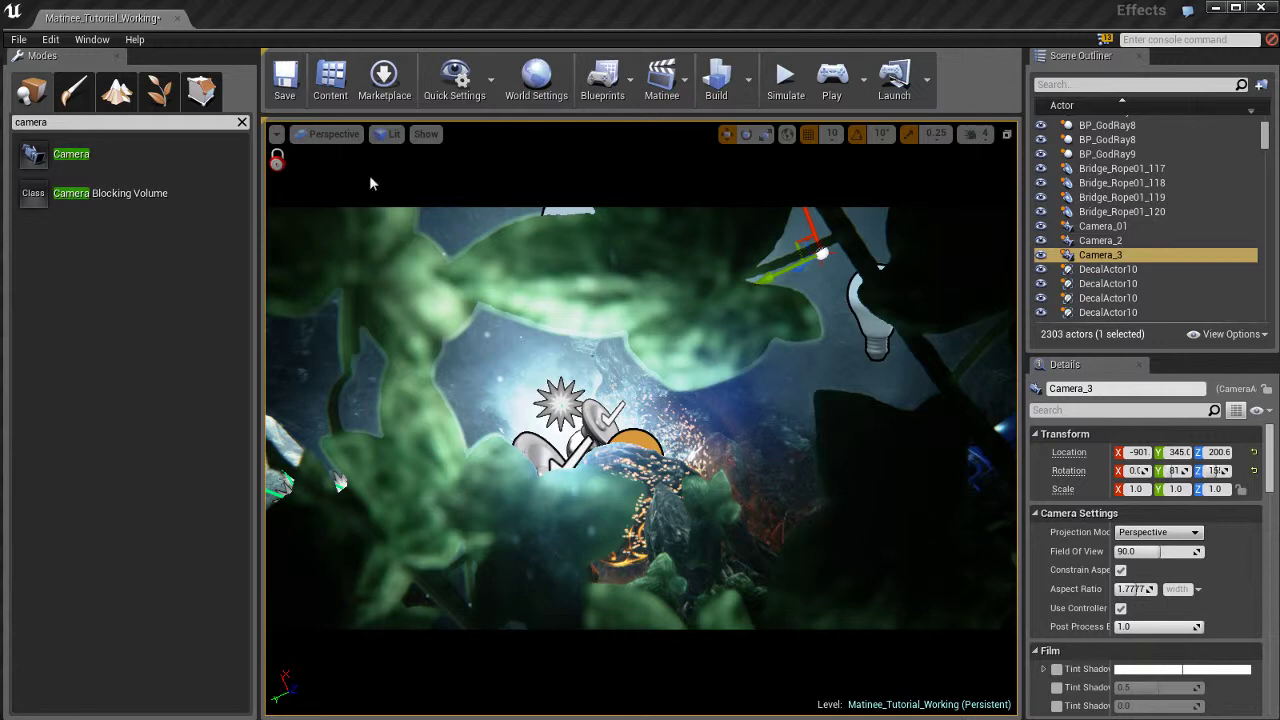
# Step: Unlock the viewport from Camera_3 and back the view out until all three cameras are in sight
pyautogui.click(276, 133)
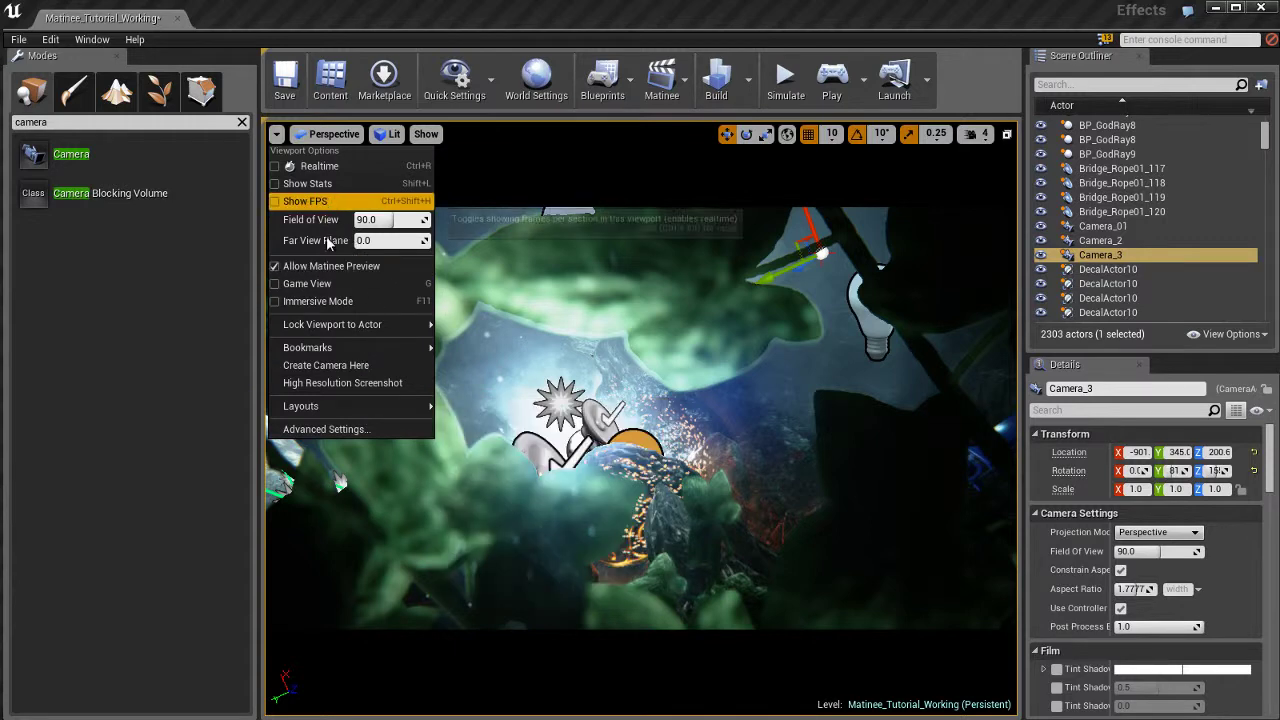
pyautogui.moveTo(350, 325)
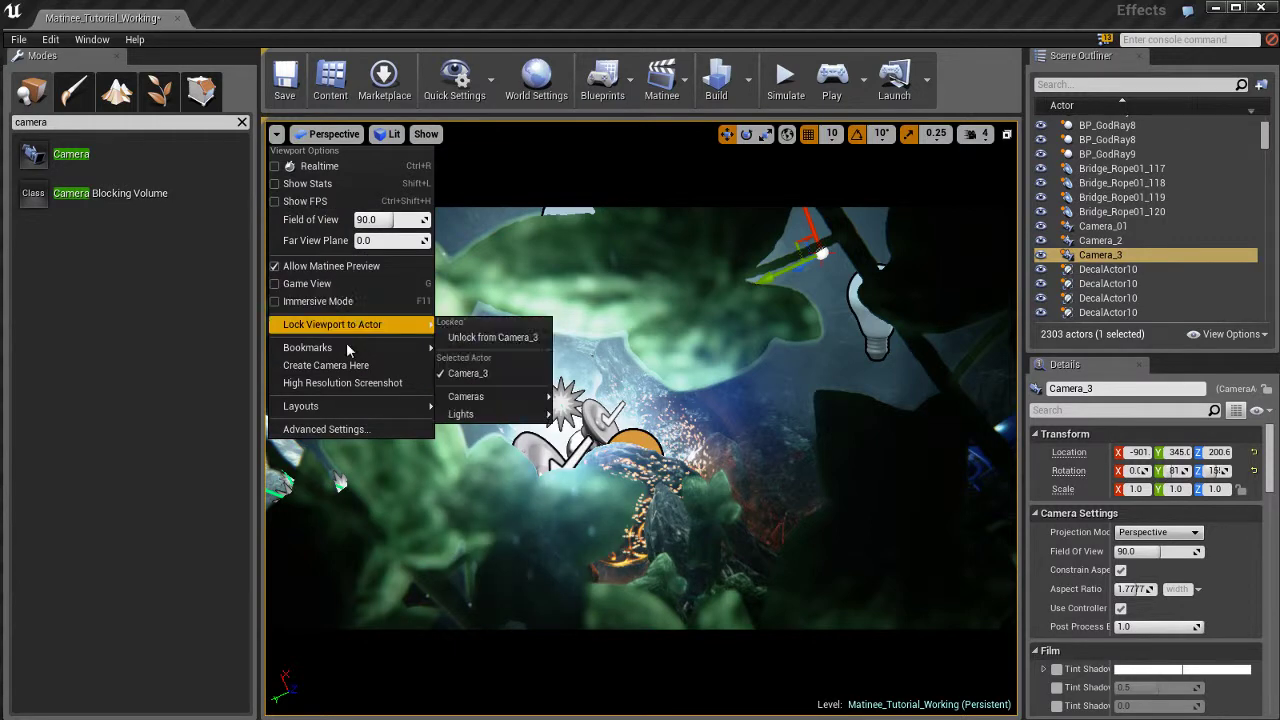
pyautogui.click(490, 338)
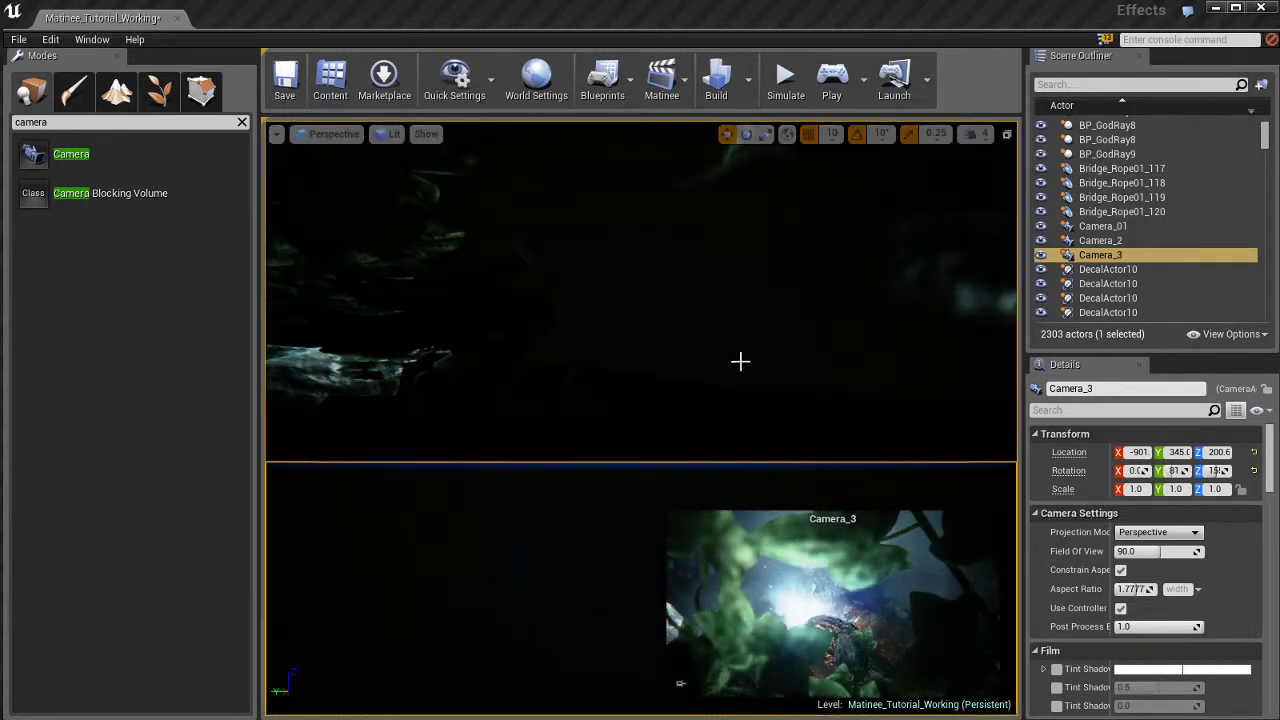
pyautogui.moveTo(669, 354); pyautogui.dragTo(756, 488, button='right')
pyautogui.press('s')
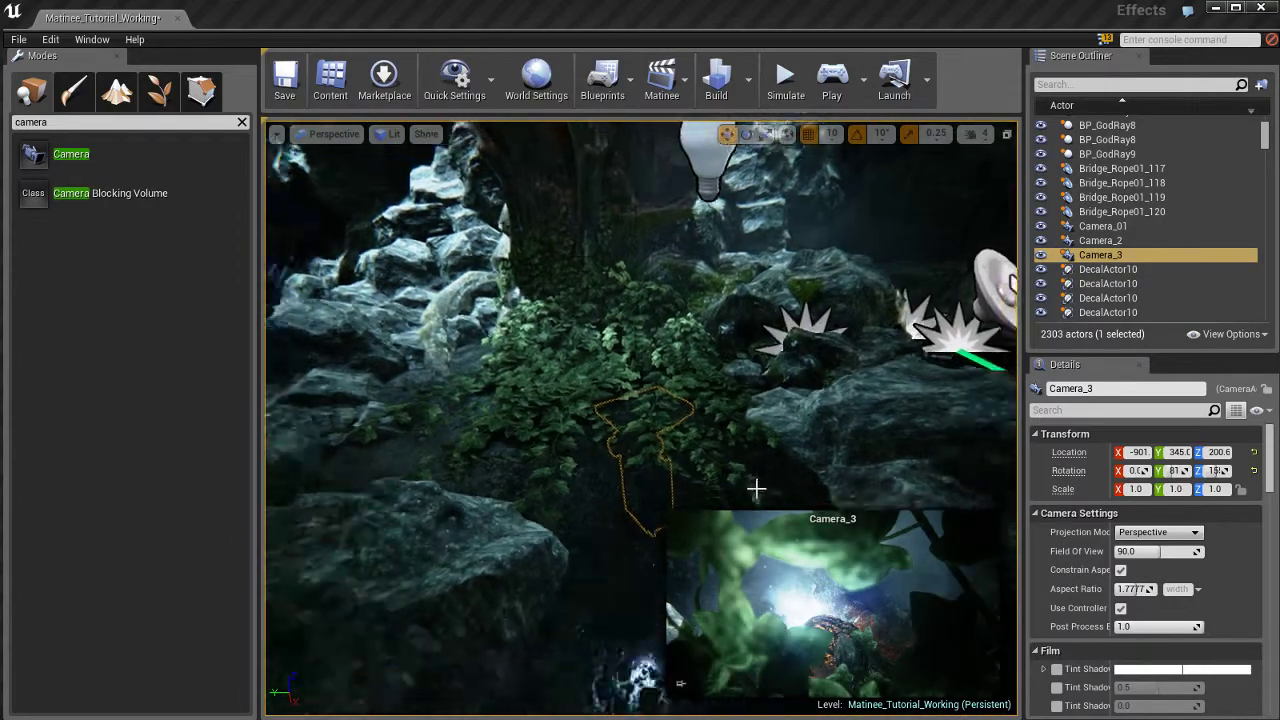
pyautogui.scroll(-10, 756, 480)
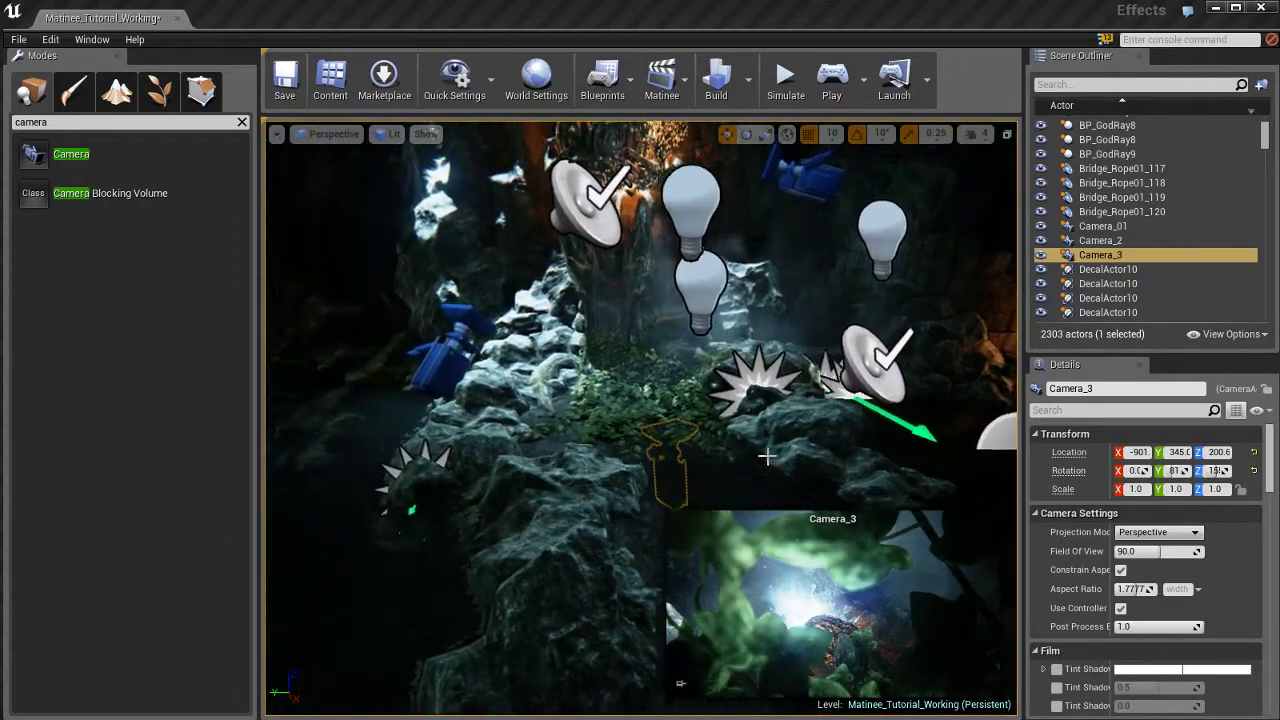
# Step: Rename Camera_2 as Camera_02
pyautogui.scroll(-10, 766, 457)
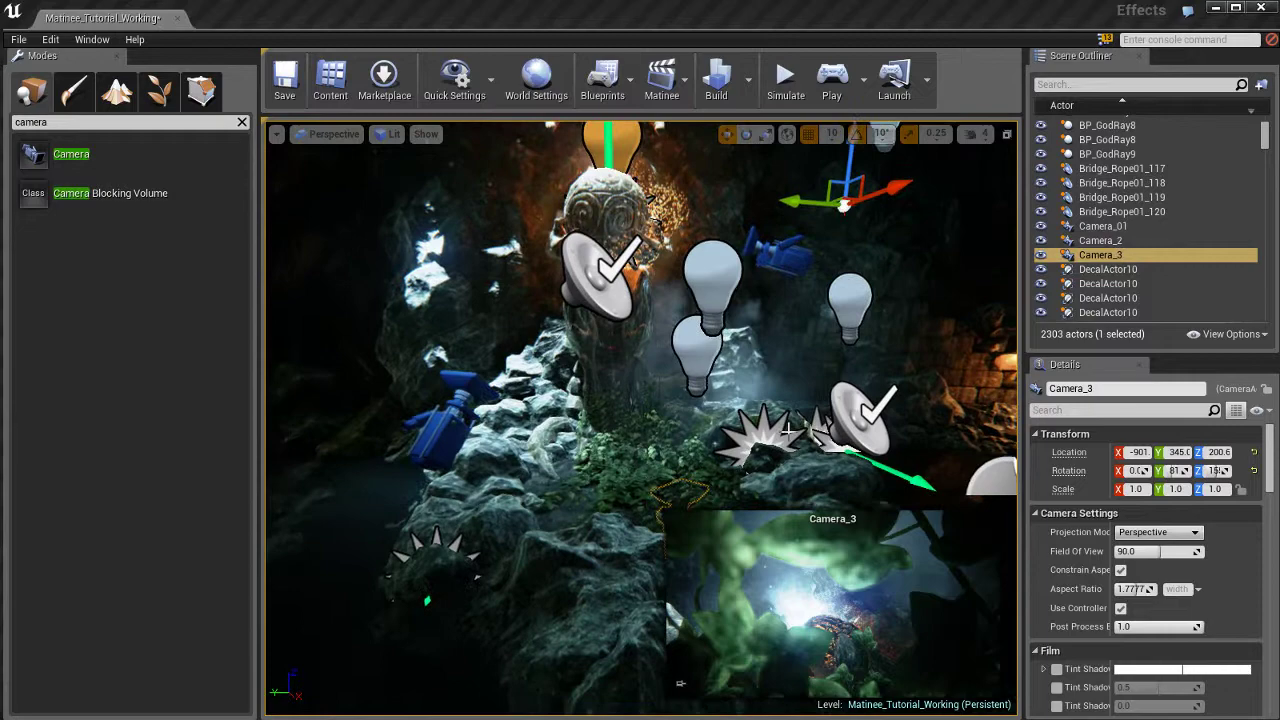
pyautogui.moveTo(788, 430); pyautogui.dragTo(836, 436, button='right')
pyautogui.press('a')
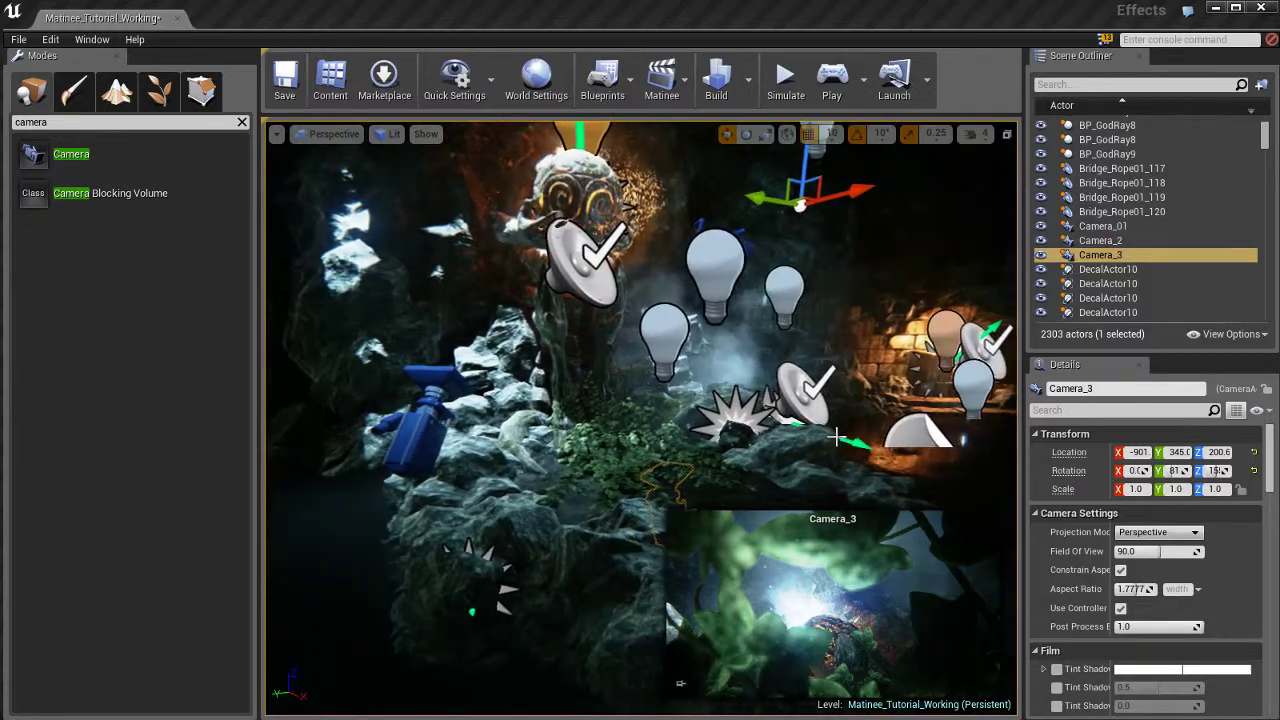
pyautogui.scroll(2, 836, 436)
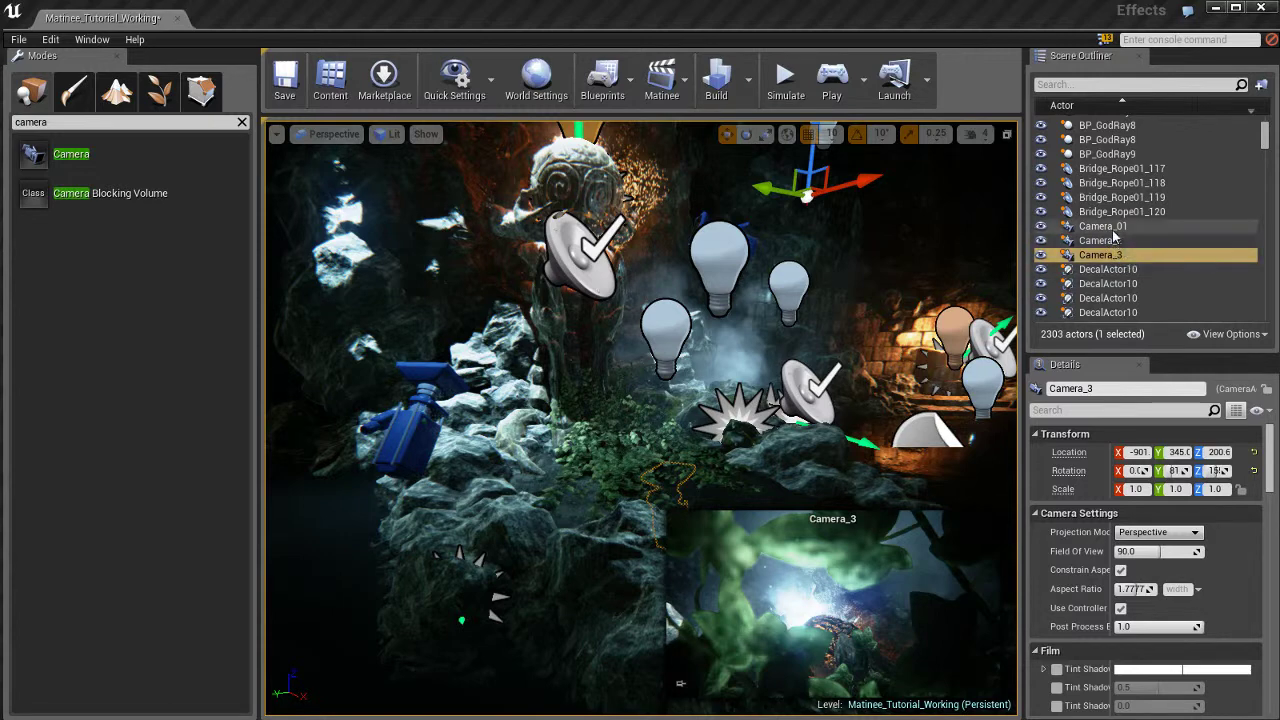
pyautogui.click(1100, 240)
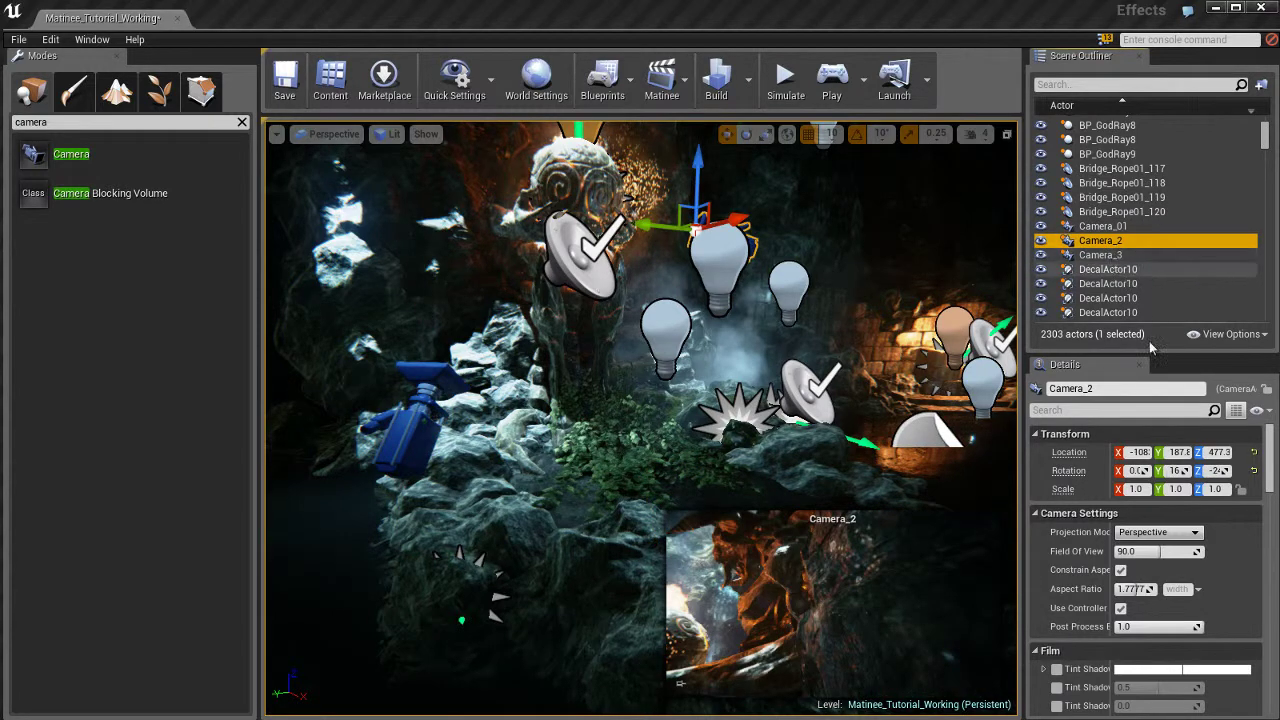
pyautogui.click(1156, 390)
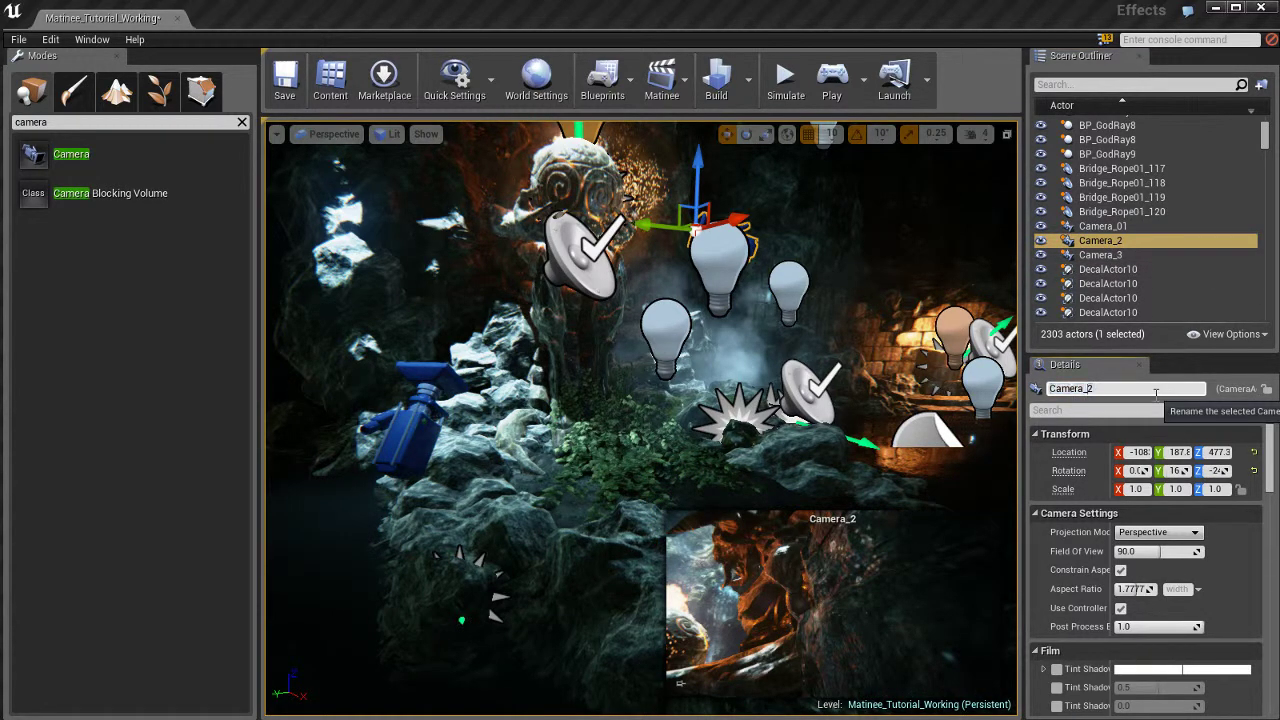
pyautogui.write('0')
pyautogui.press('Return')
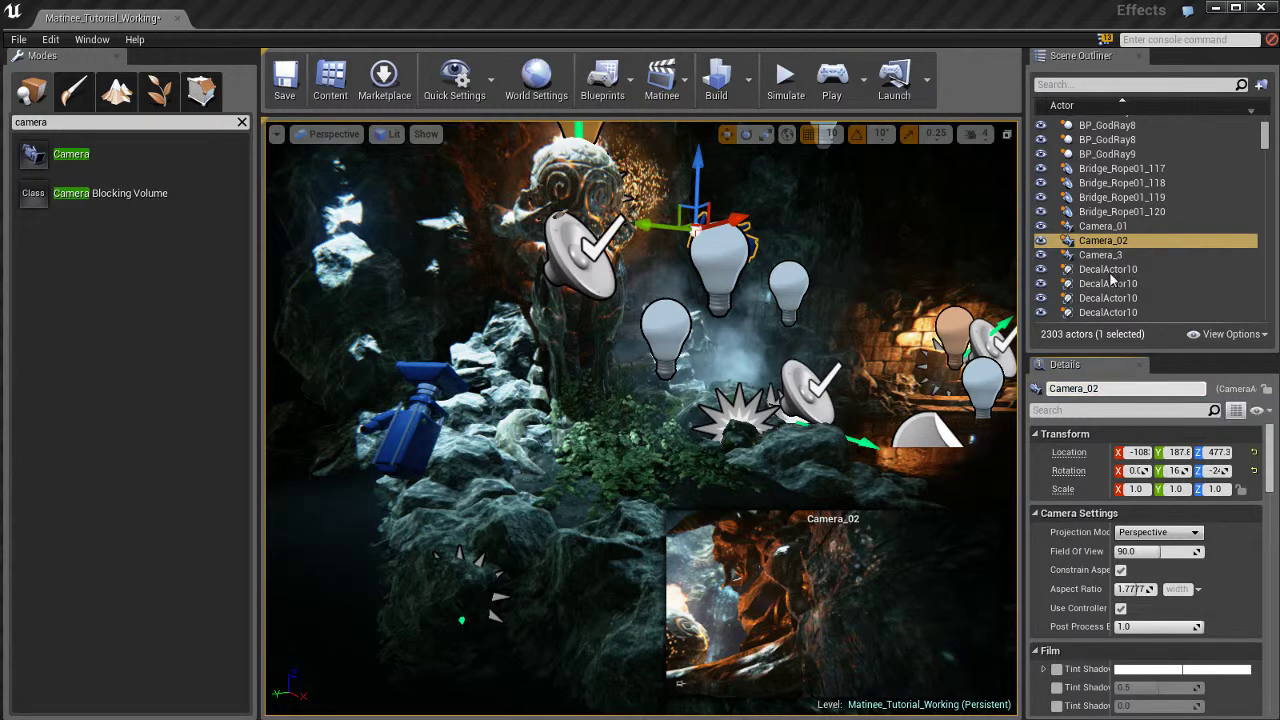
# Step: Rename Camera_3 as Camera_03
pyautogui.click(1100, 255)
pyautogui.click(1141, 388)
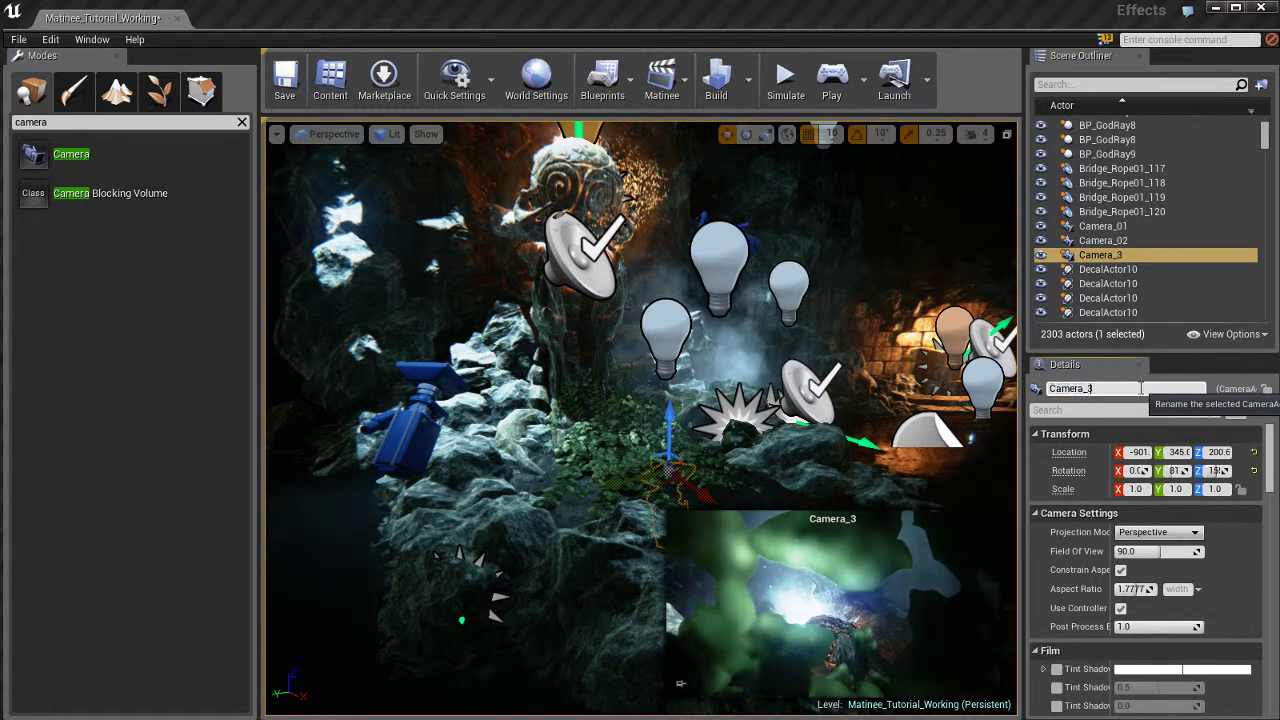
pyautogui.write('0')
pyautogui.press('Return')
# Step: With Camera_01 selected, open MatineeActor_Cinematic in the Matinee editor and dock it beside the level editor
pyautogui.click(1104, 228)
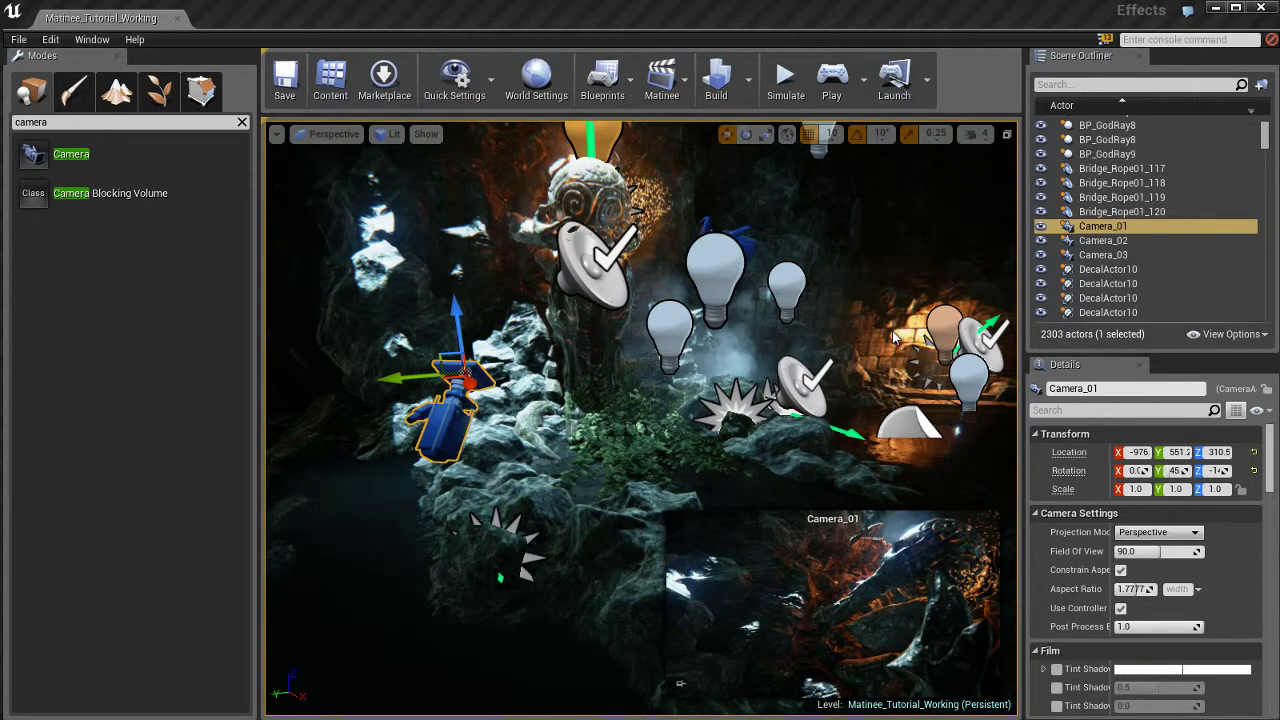
pyautogui.moveTo(799, 341)
pyautogui.mouseDown(button='right')
pyautogui.moveTo(799, 323)
pyautogui.moveTo(799, 341)
pyautogui.mouseUp(button='right')
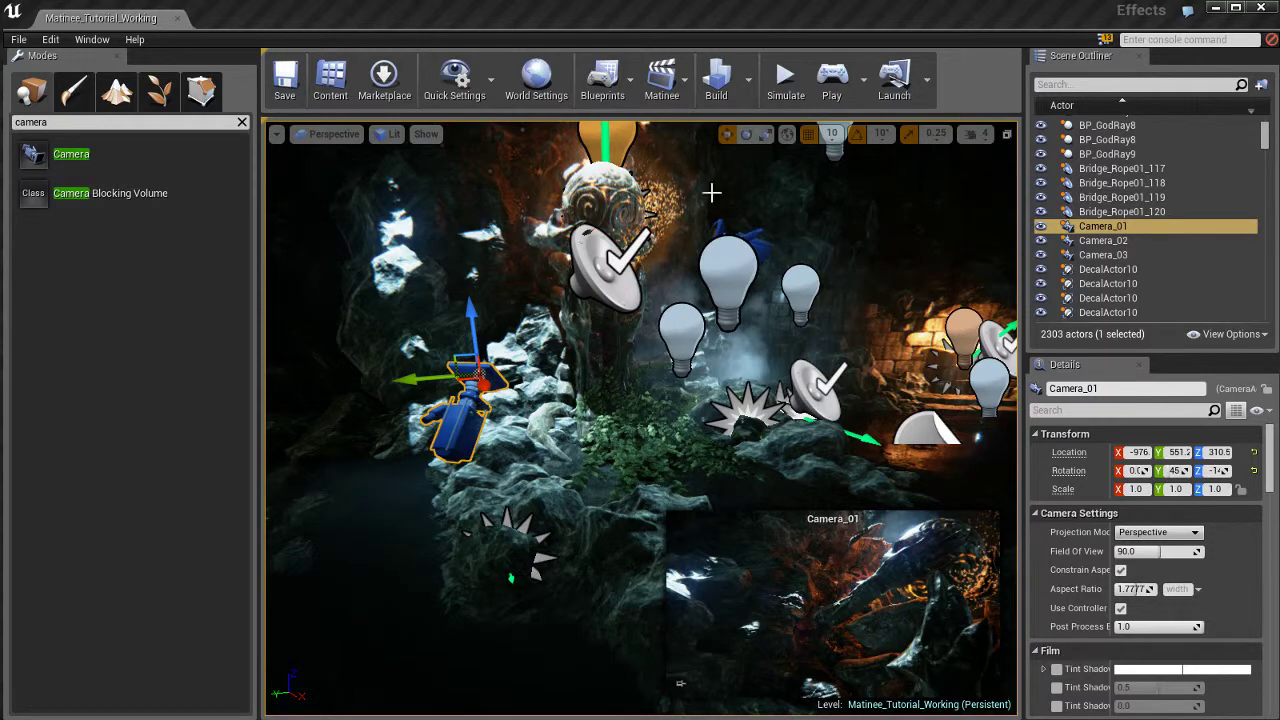
pyautogui.moveTo(604, 364); pyautogui.dragTo(989, 403, button='right')
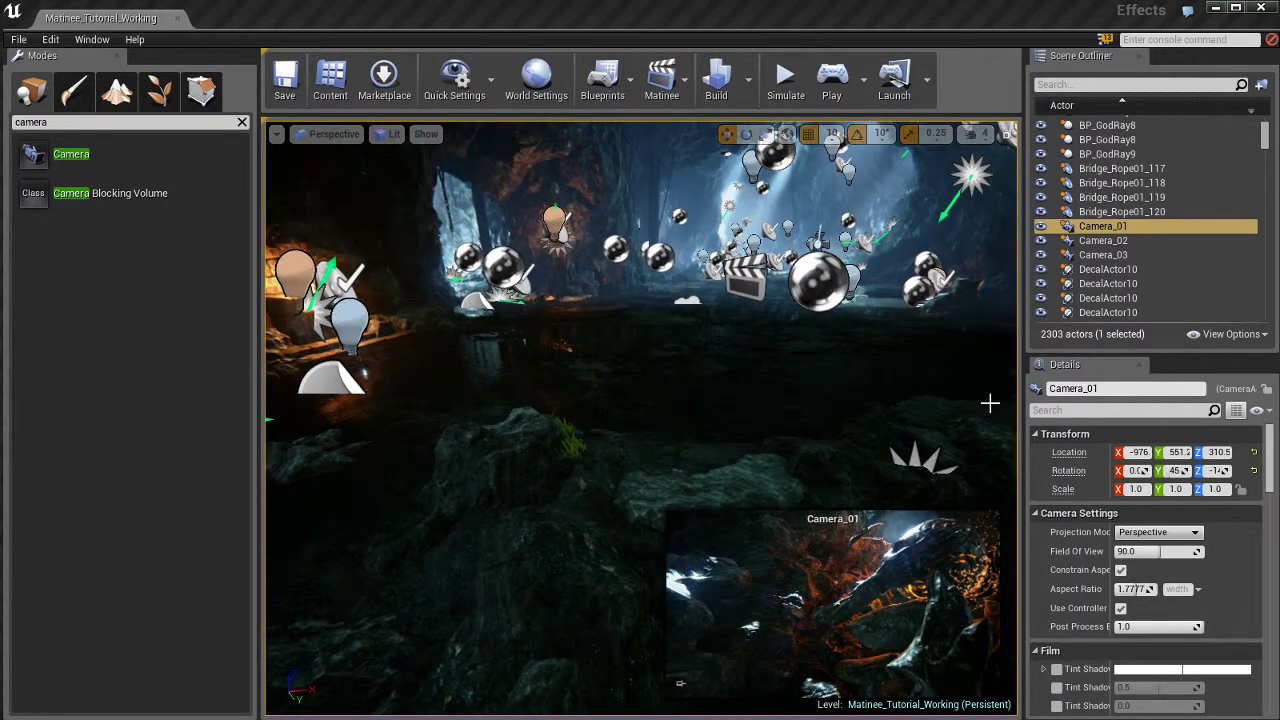
pyautogui.press('f')
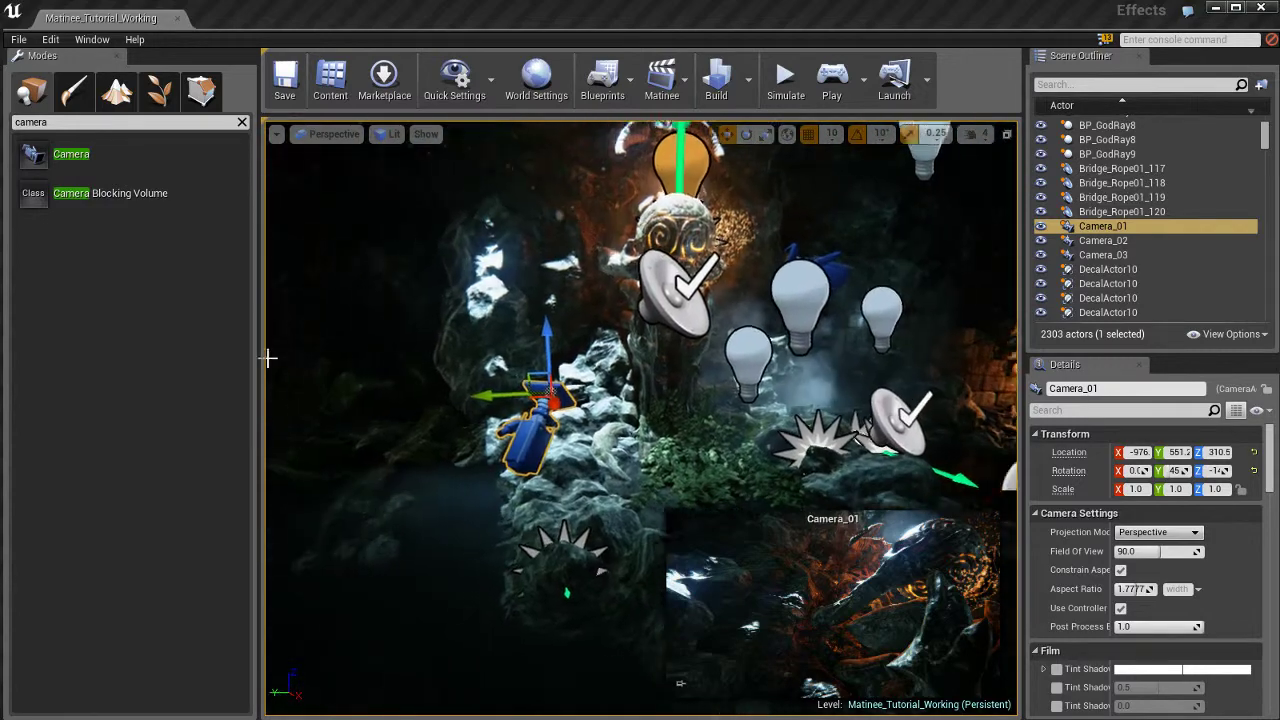
pyautogui.click(661, 78)
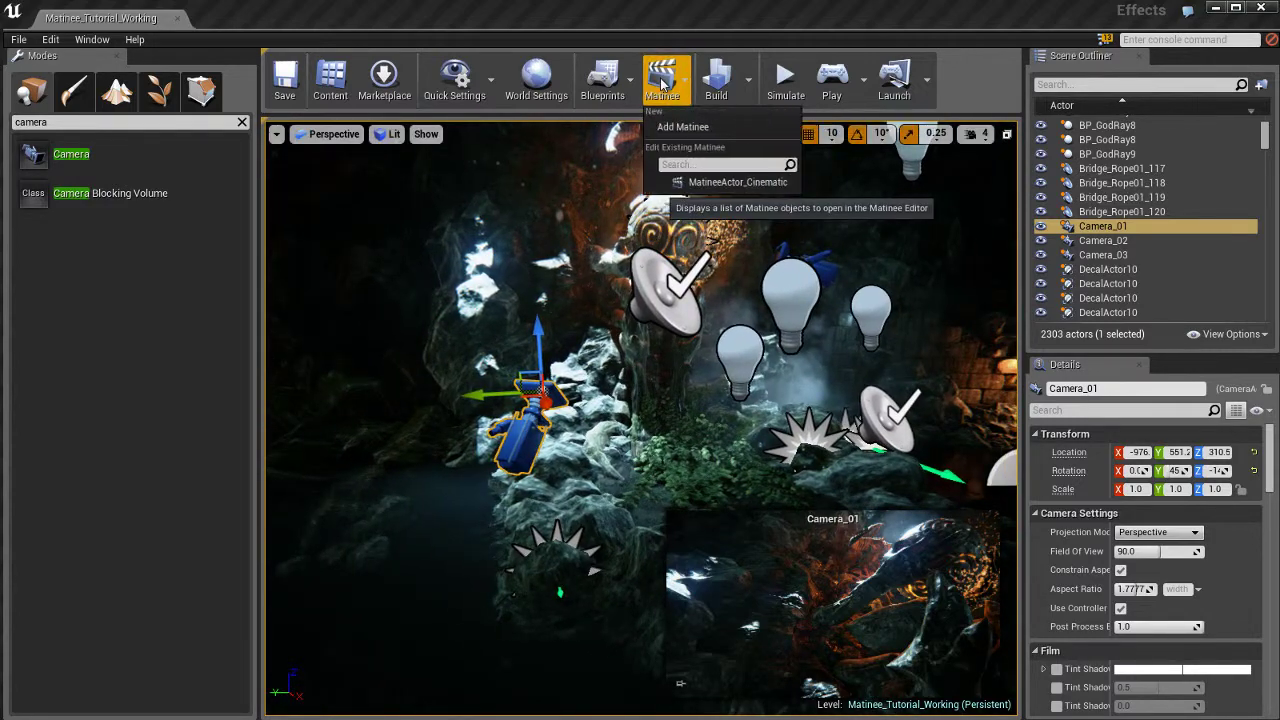
pyautogui.click(720, 182)
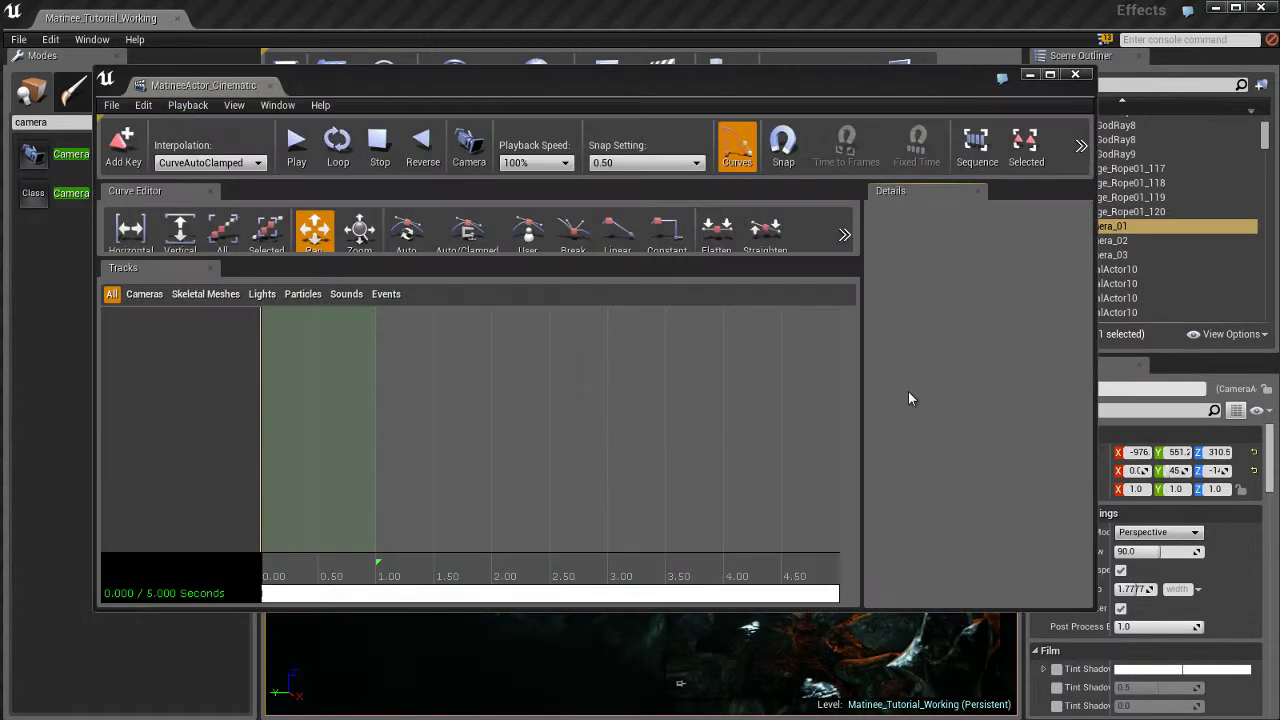
pyautogui.moveTo(216, 90); pyautogui.dragTo(262, 18)
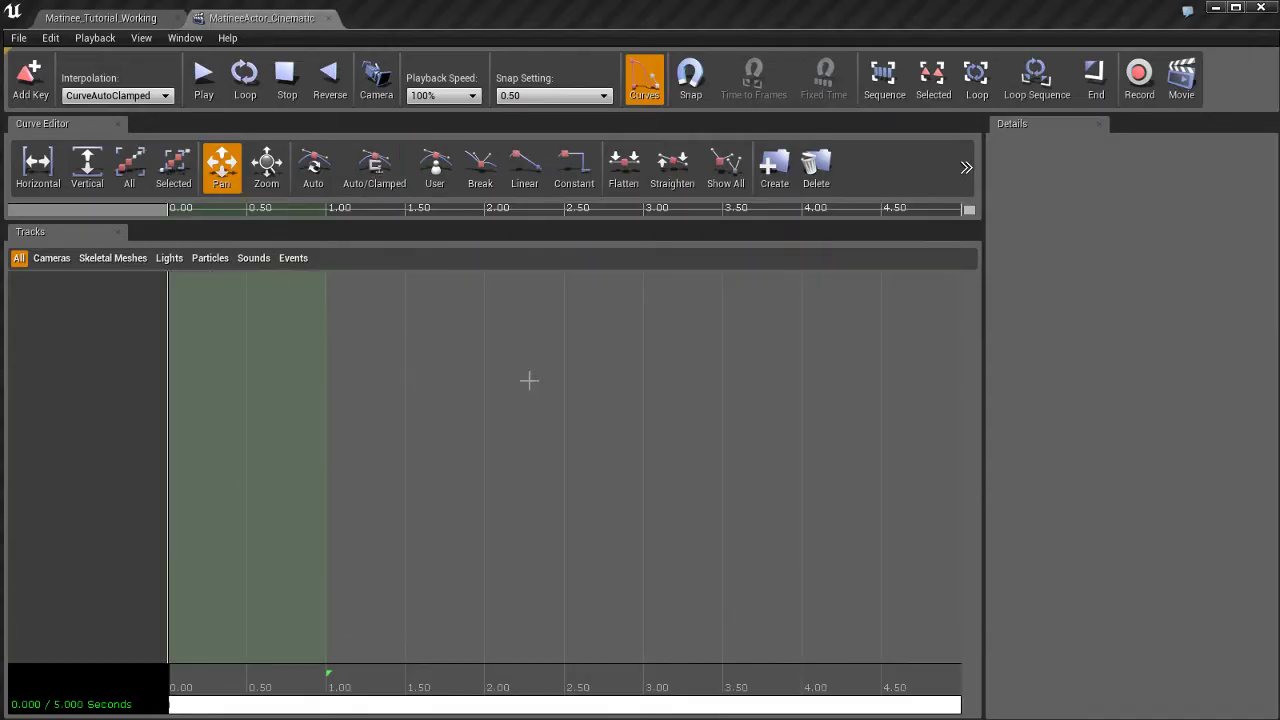
# Step: Check that Camera_01 is selected in the level, and add a new camera group named Camera_01 to the Matinee tracks
pyautogui.click(122, 19)
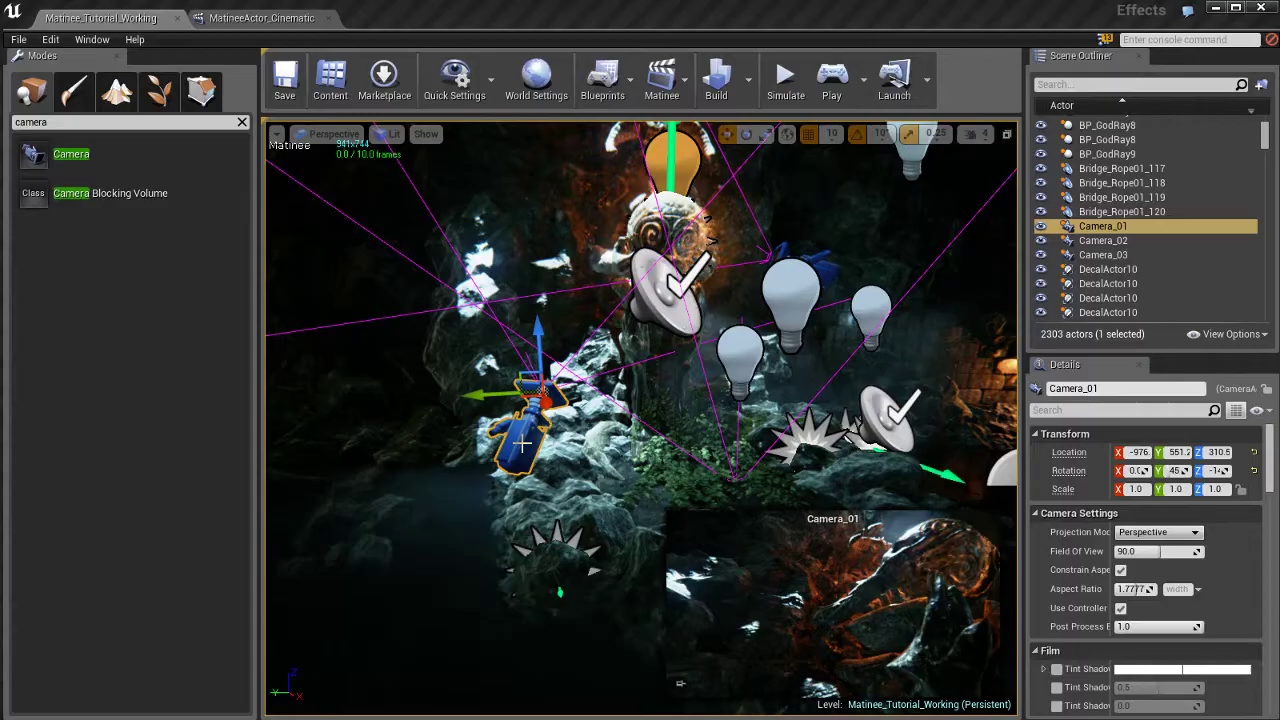
pyautogui.click(262, 18)
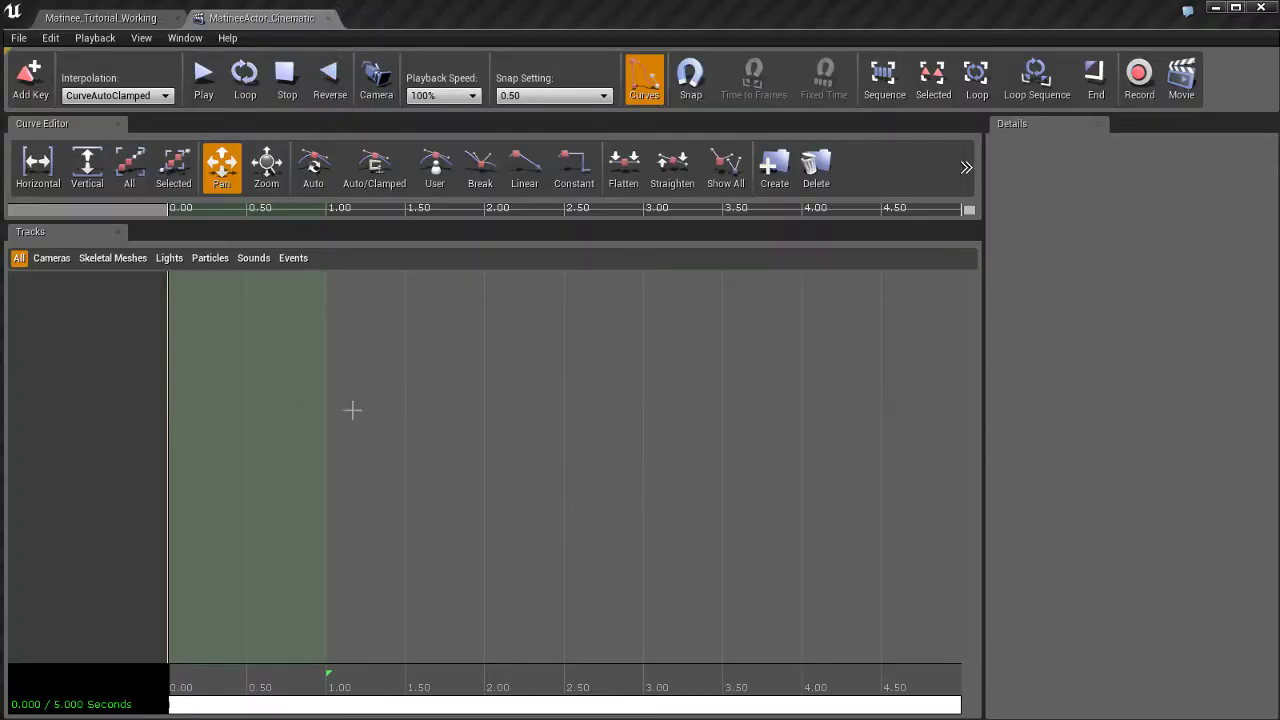
pyautogui.rightClick(67, 320)
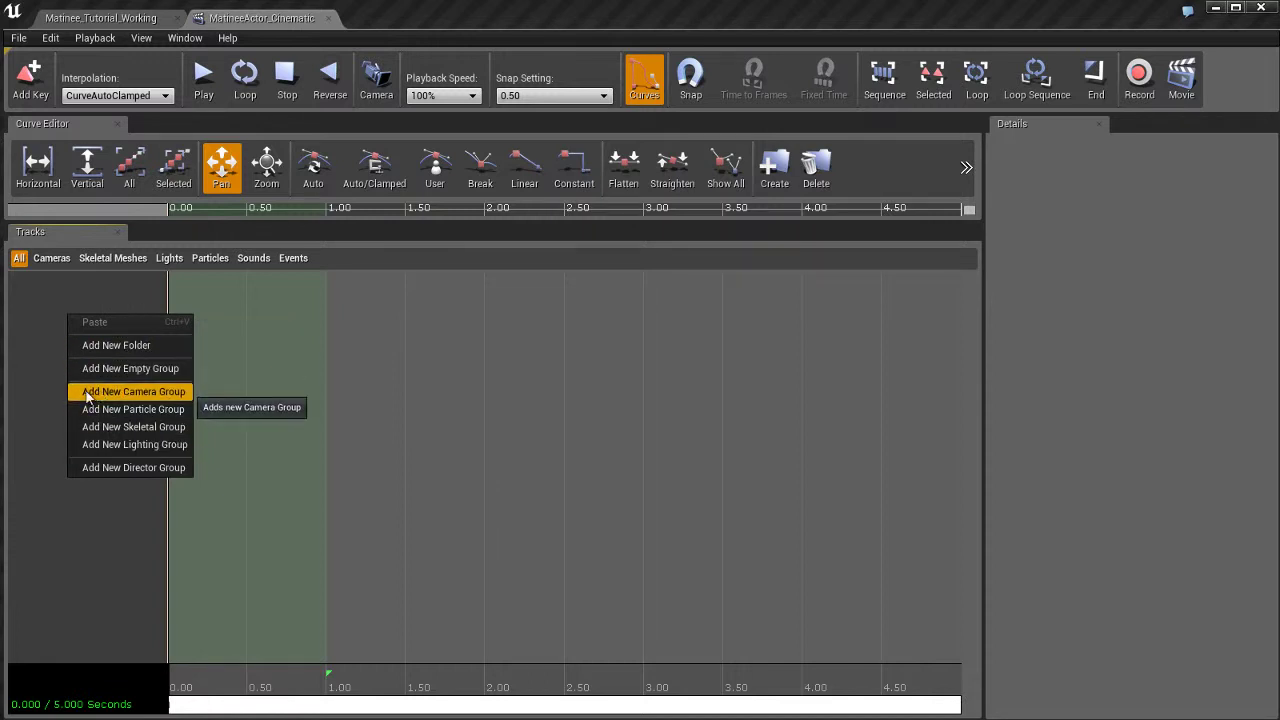
pyautogui.click(143, 398)
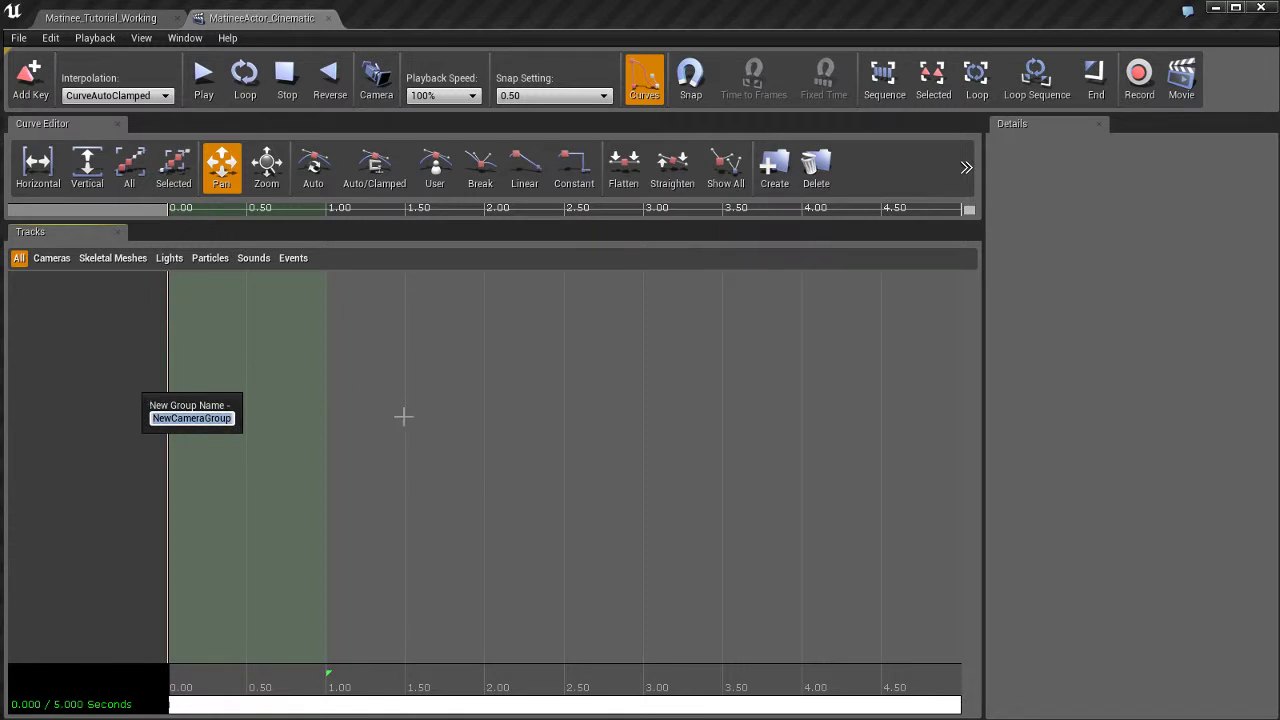
pyautogui.write('Camera_01')
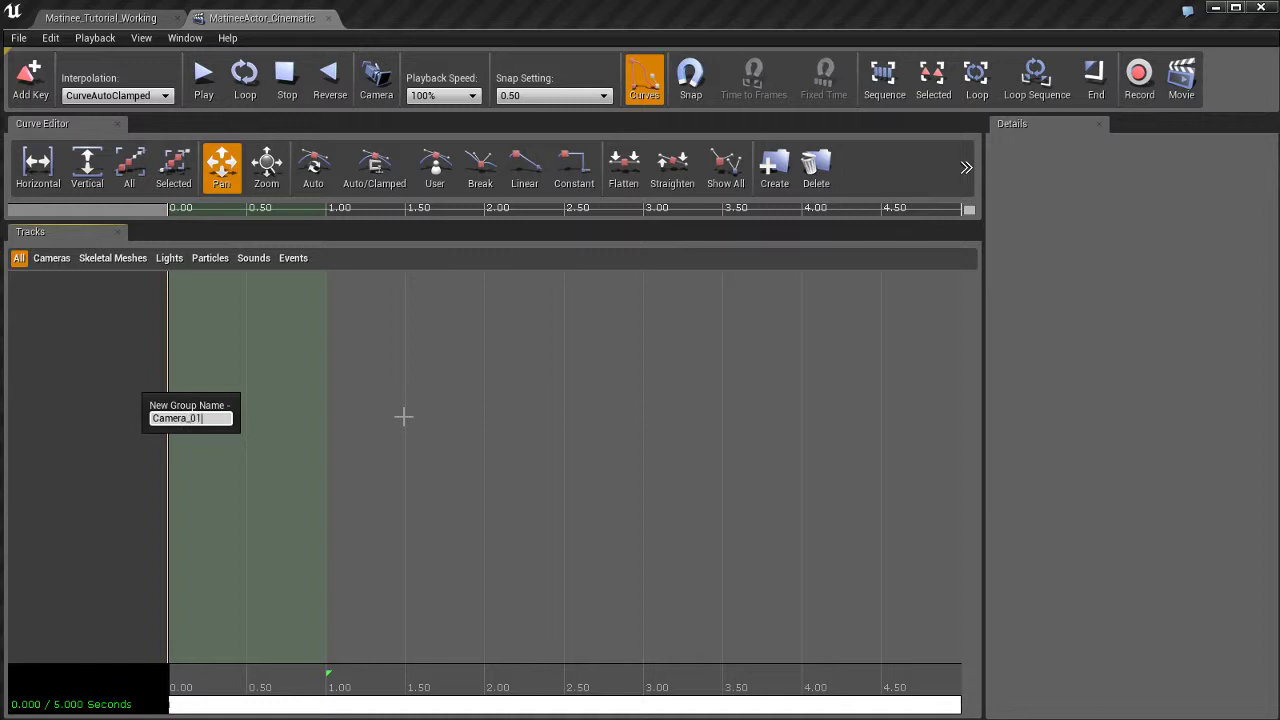
pyautogui.press('Return')
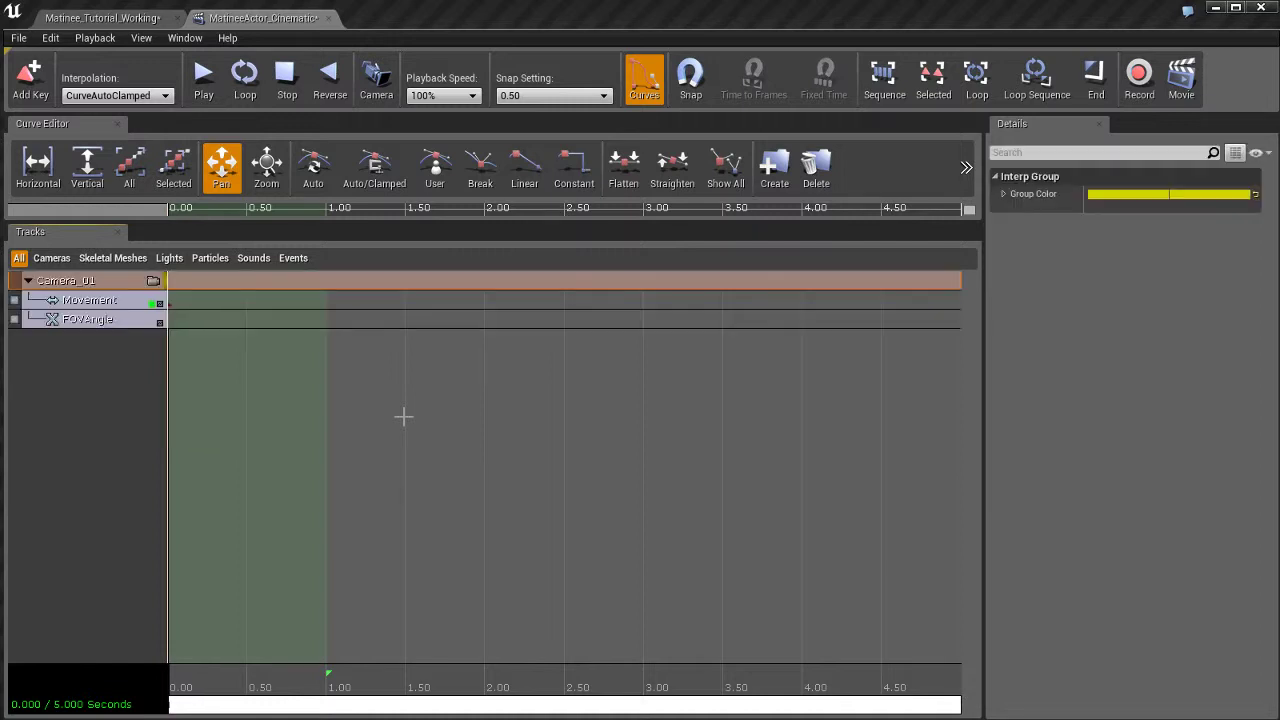
# Step: Examine the Movement and FOVAngle tracks under the Camera_01 group, collapsing and expanding the group
pyautogui.click(90, 301)
pyautogui.click(92, 320)
pyautogui.click(95, 301)
pyautogui.click(85, 284)
pyautogui.click(28, 281)
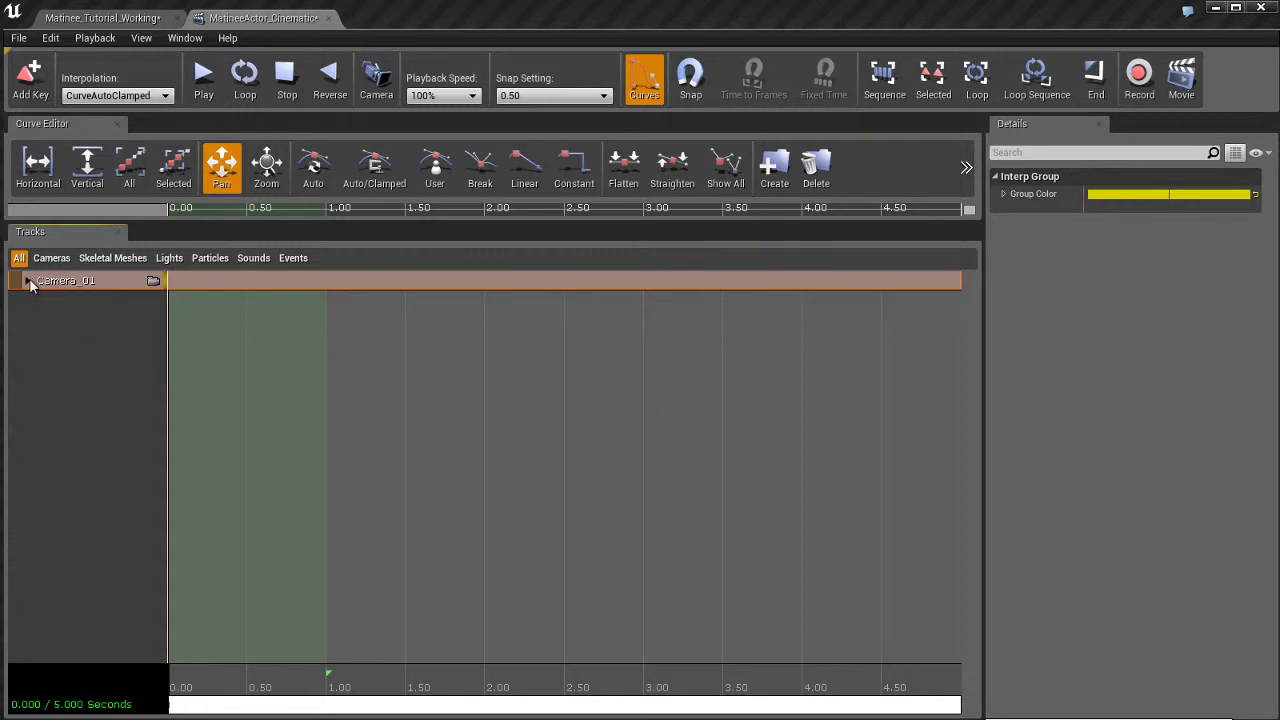
pyautogui.click(28, 281)
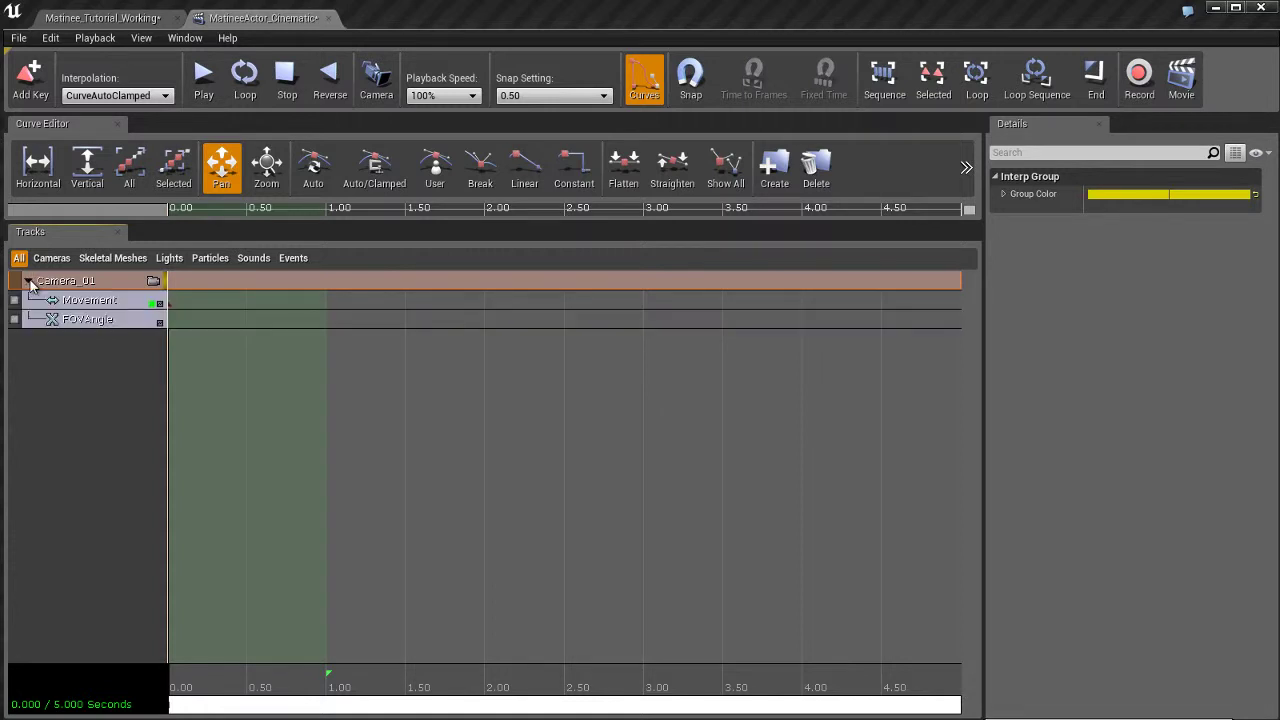
pyautogui.click(28, 281)
pyautogui.click(28, 281)
pyautogui.scroll(1, 94, 356)
pyautogui.click(103, 397)
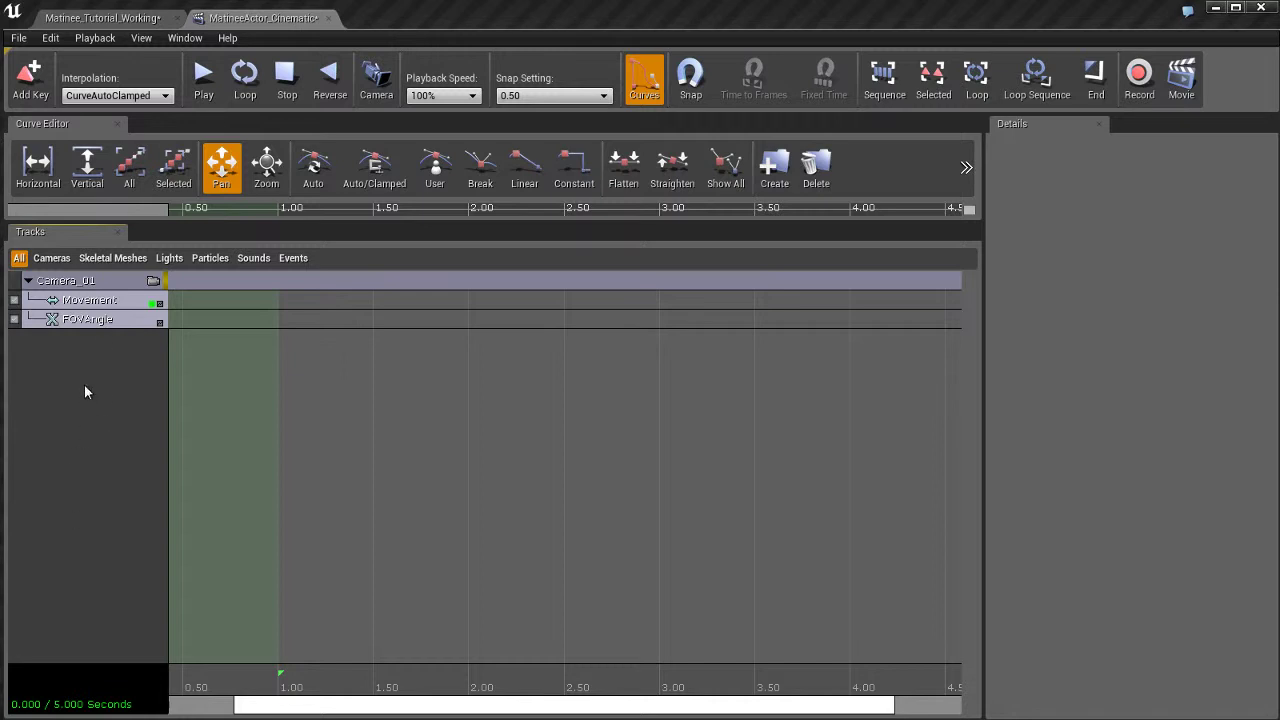
pyautogui.doubleClick(67, 283)
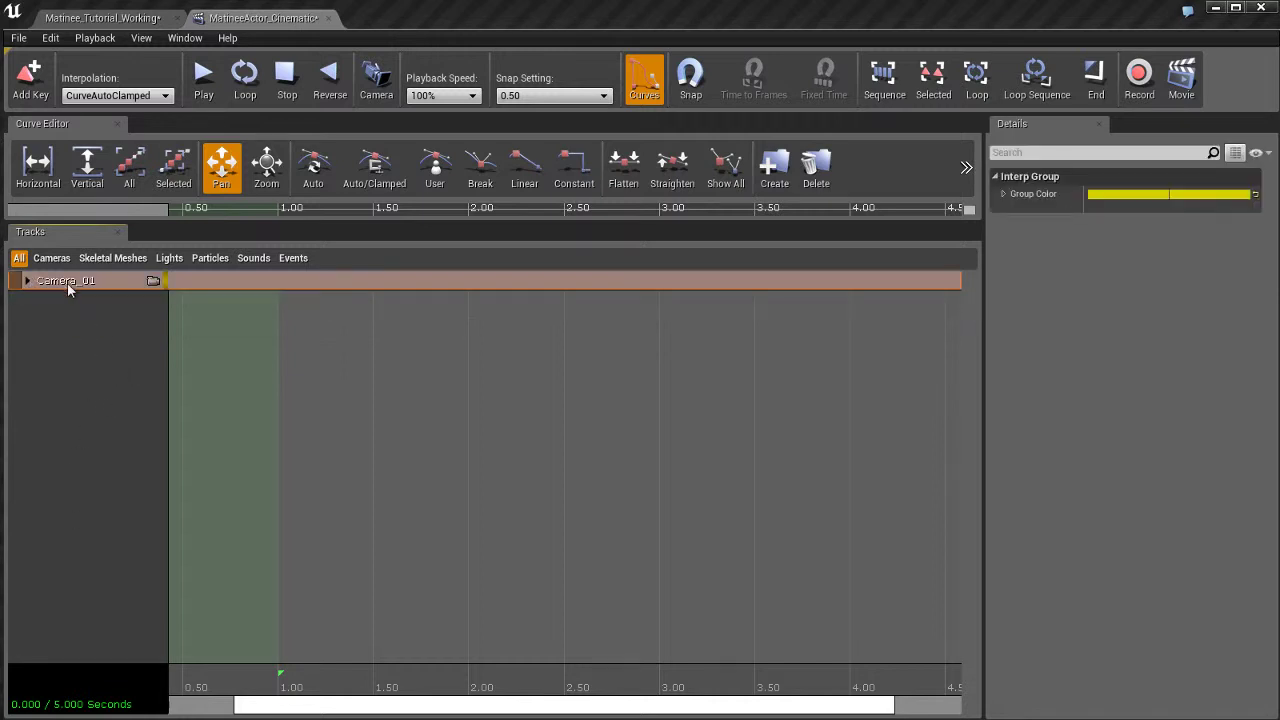
pyautogui.click(27, 281)
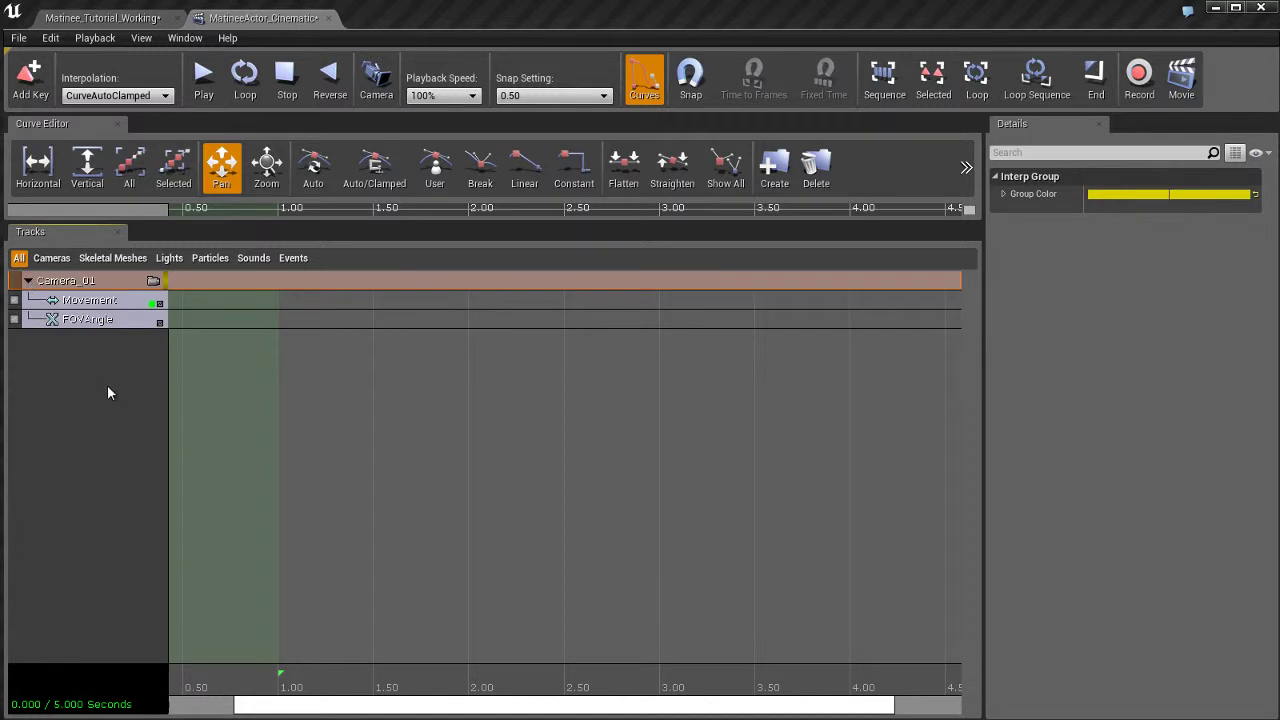
# Step: Compare the properties of the Movement track with those of the FOVAngle track in the Camera_01 group
pyautogui.click(100, 302)
pyautogui.click(100, 320)
pyautogui.click(102, 302)
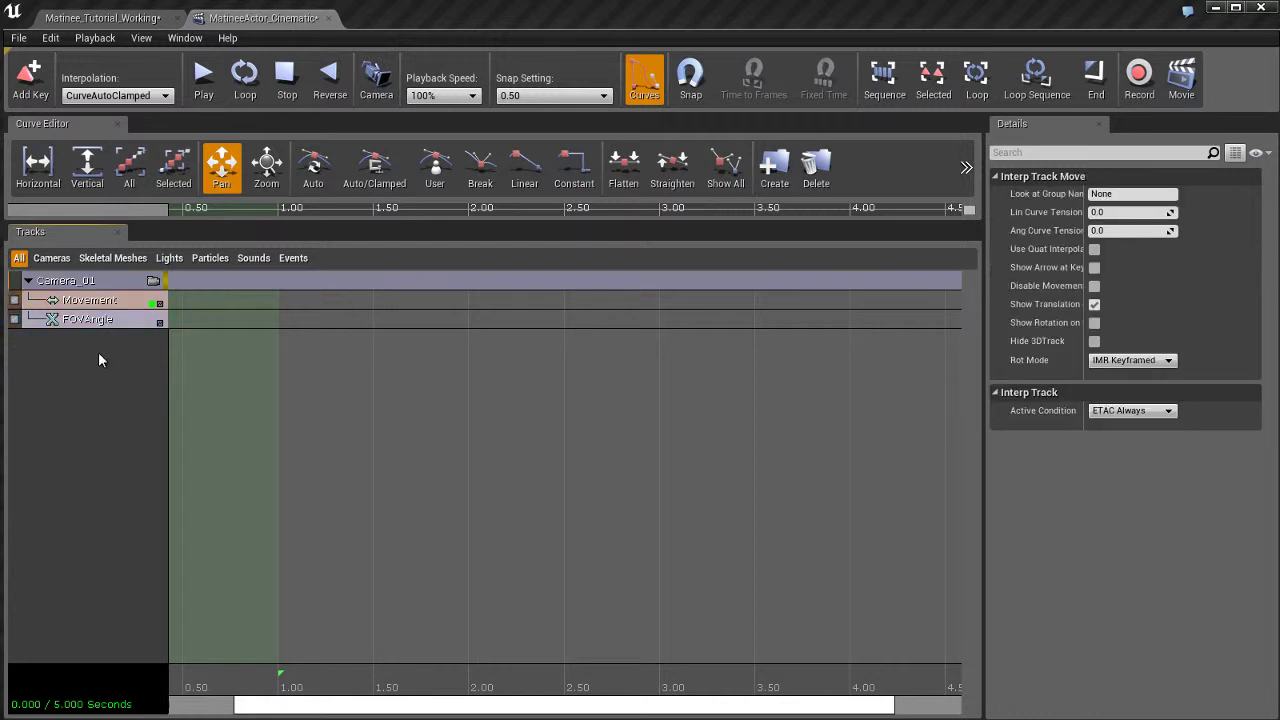
pyautogui.click(103, 346)
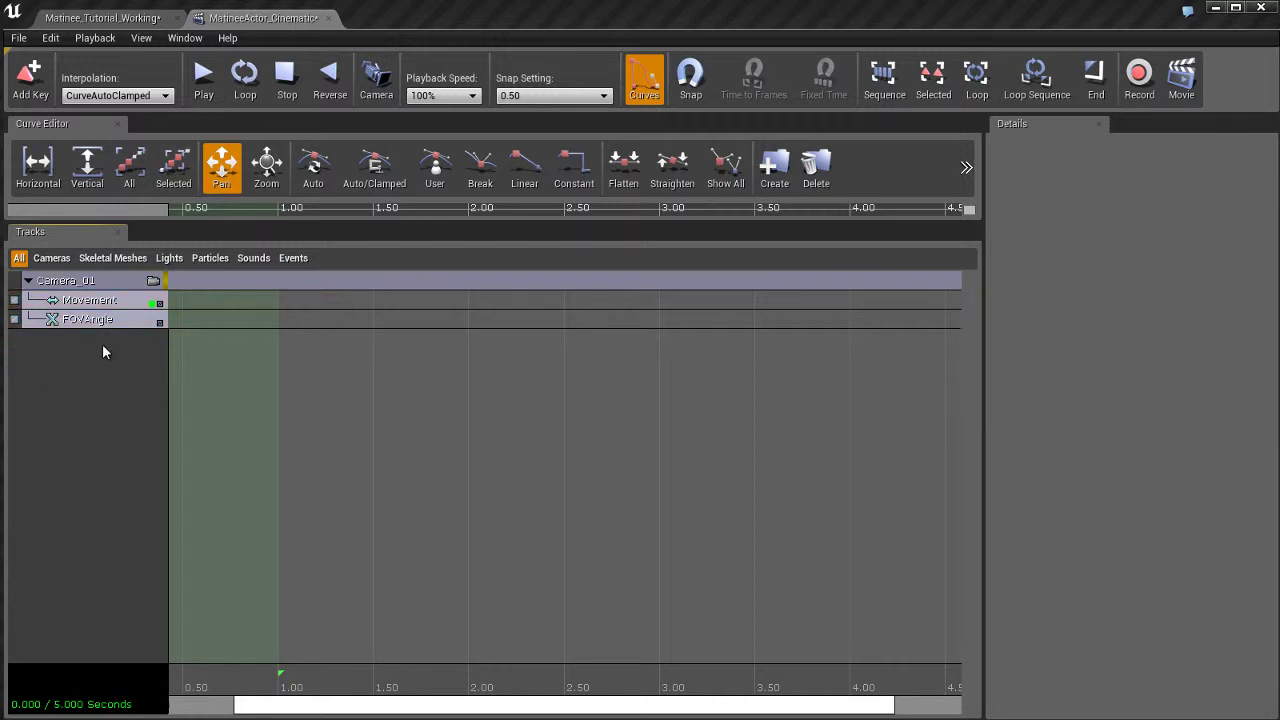
pyautogui.click(98, 303)
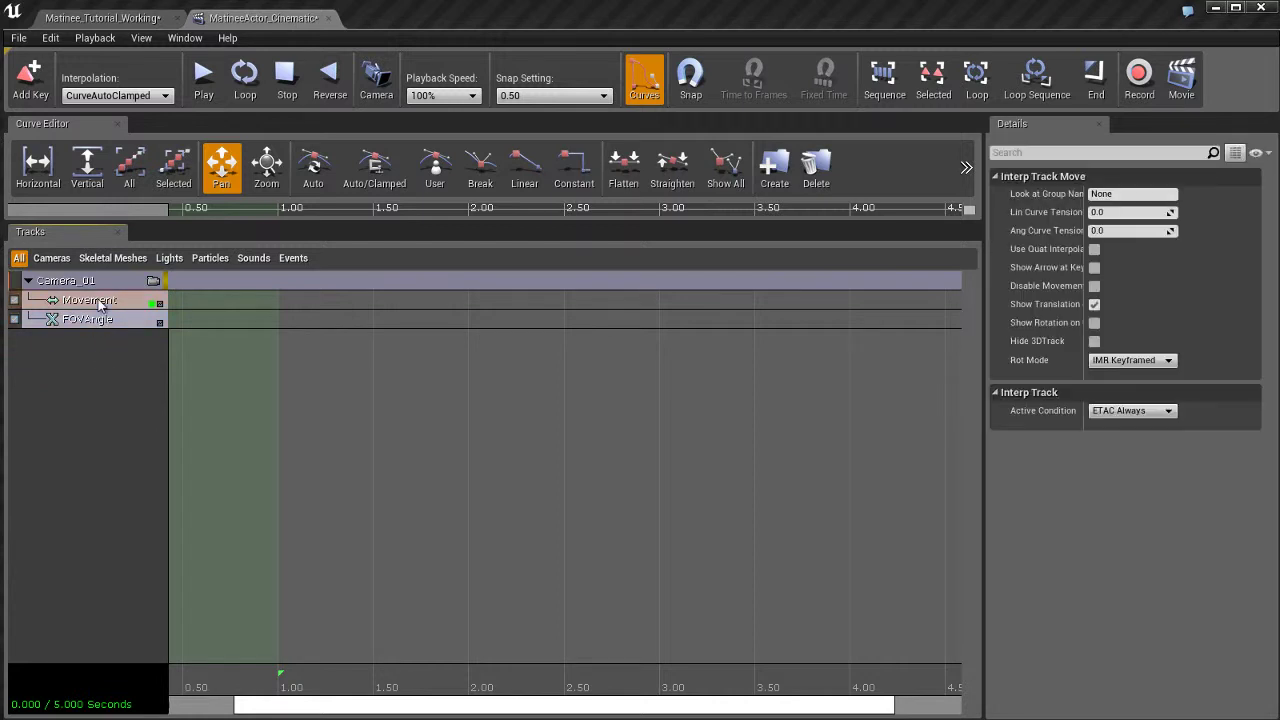
pyautogui.click(104, 320)
pyautogui.click(103, 303)
pyautogui.click(98, 320)
pyautogui.click(99, 301)
pyautogui.click(98, 321)
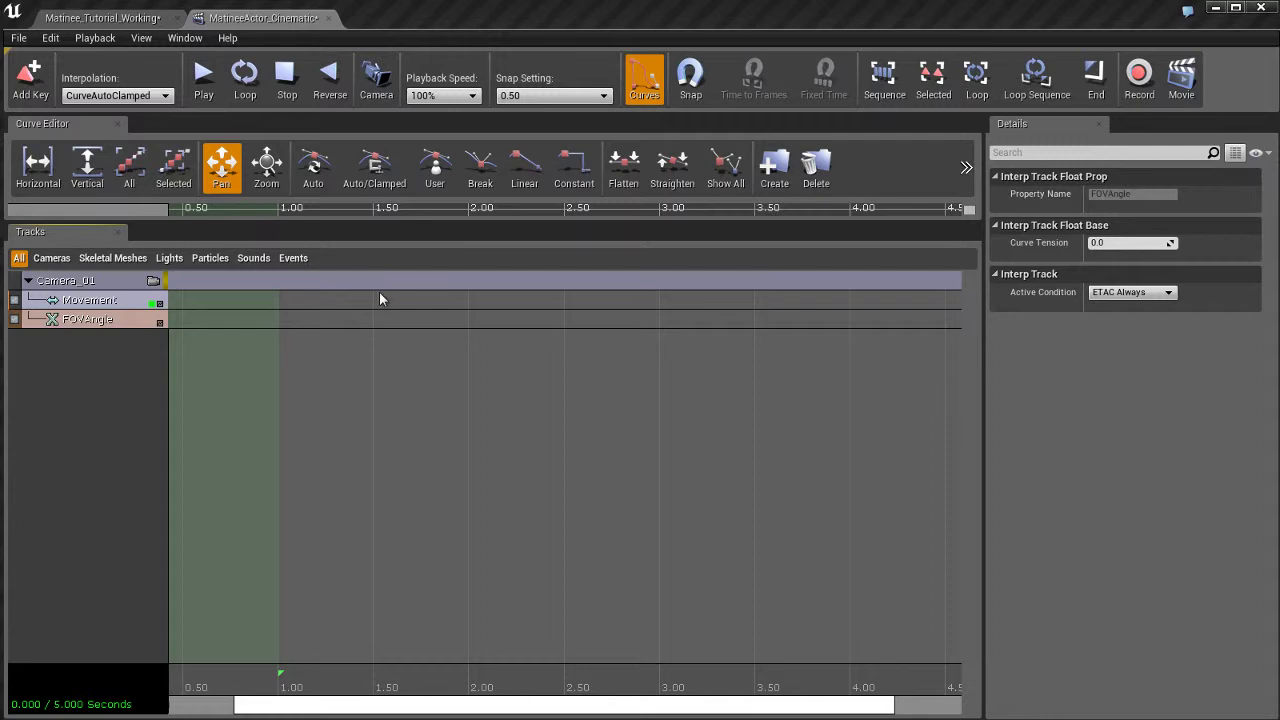
# Step: In the level editor, enlarge the Details area, vary Camera_01's Field Of View and set it back to 90
pyautogui.click(137, 20)
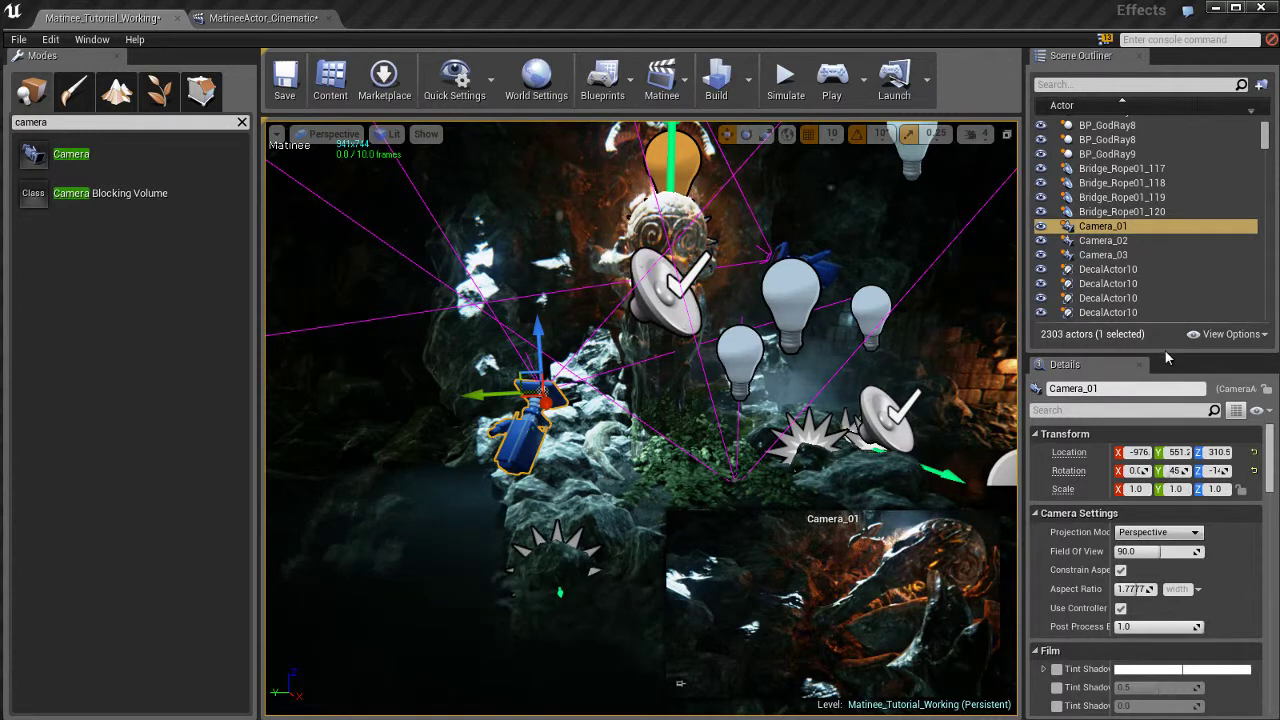
pyautogui.moveTo(1164, 350); pyautogui.dragTo(1163, 268)
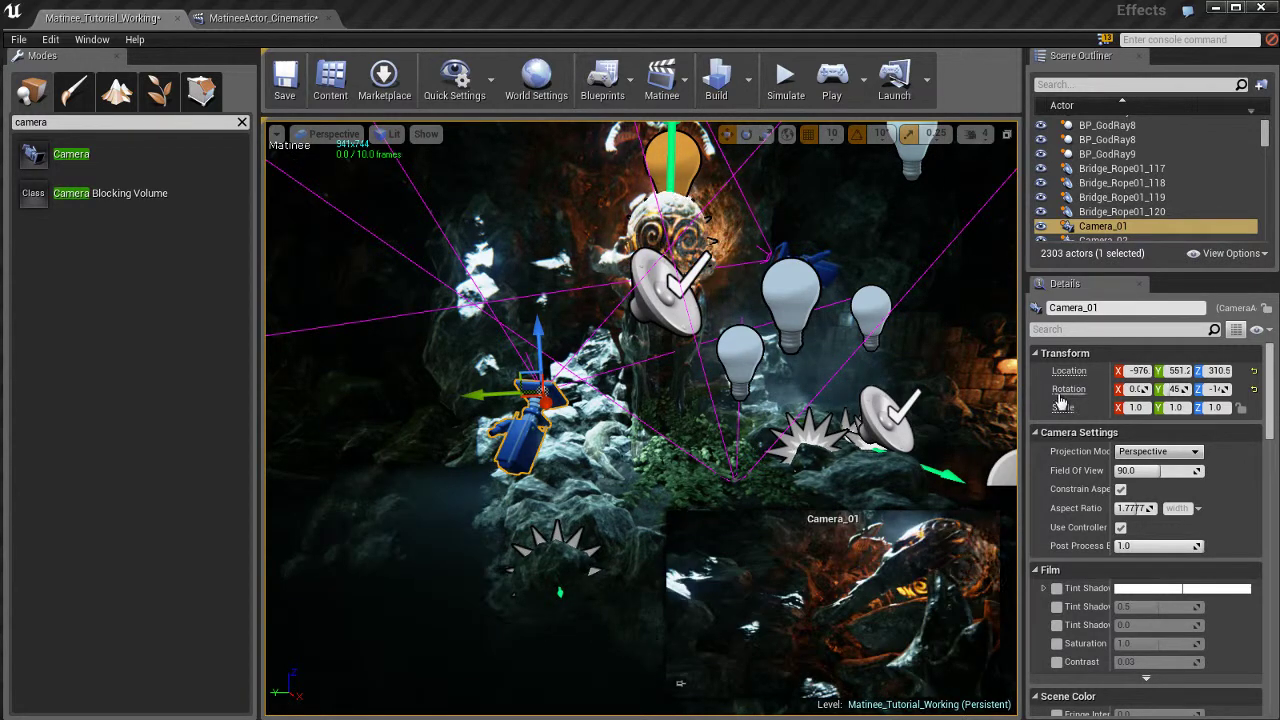
pyautogui.moveTo(1160, 470)
pyautogui.mouseDown()
pyautogui.moveTo(1148, 471)
pyautogui.moveTo(1180, 473)
pyautogui.moveTo(1165, 471)
pyautogui.mouseUp()
pyautogui.write('90')
pyautogui.press('Return')
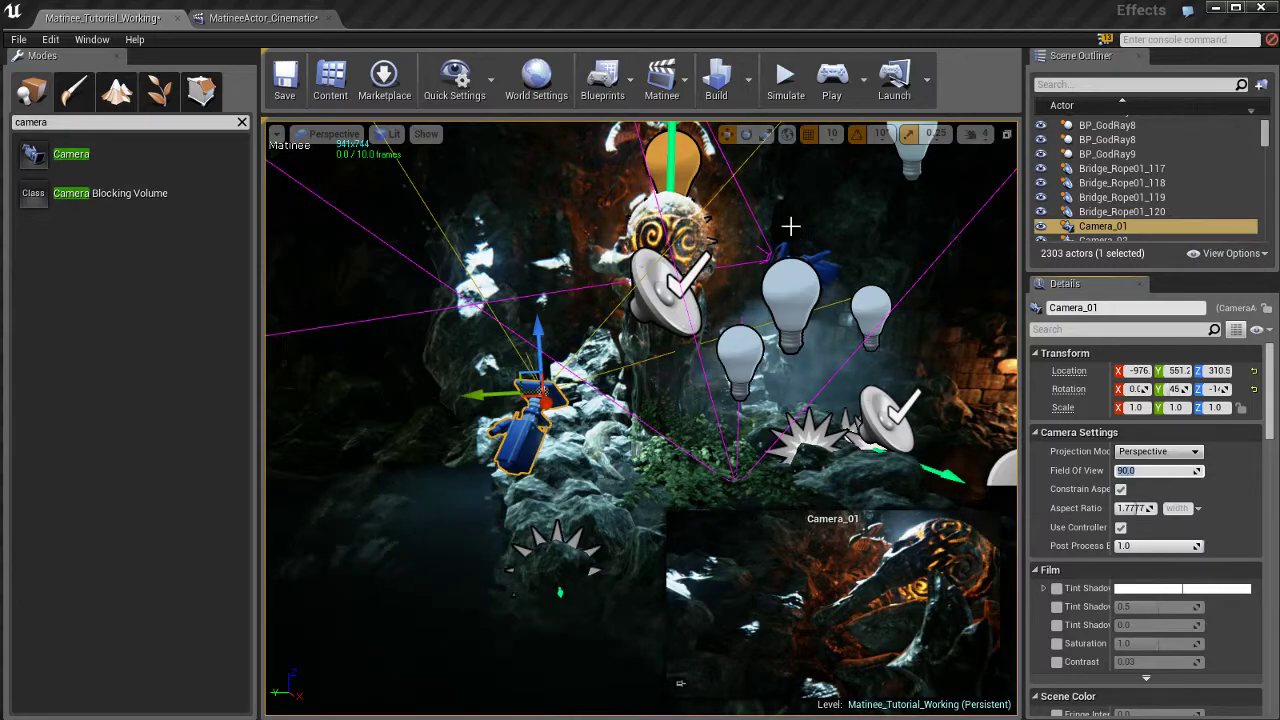
# Step: Return to MatineeActor_Cinematic and select the Movement track of the Camera_01 group
pyautogui.click(263, 17)
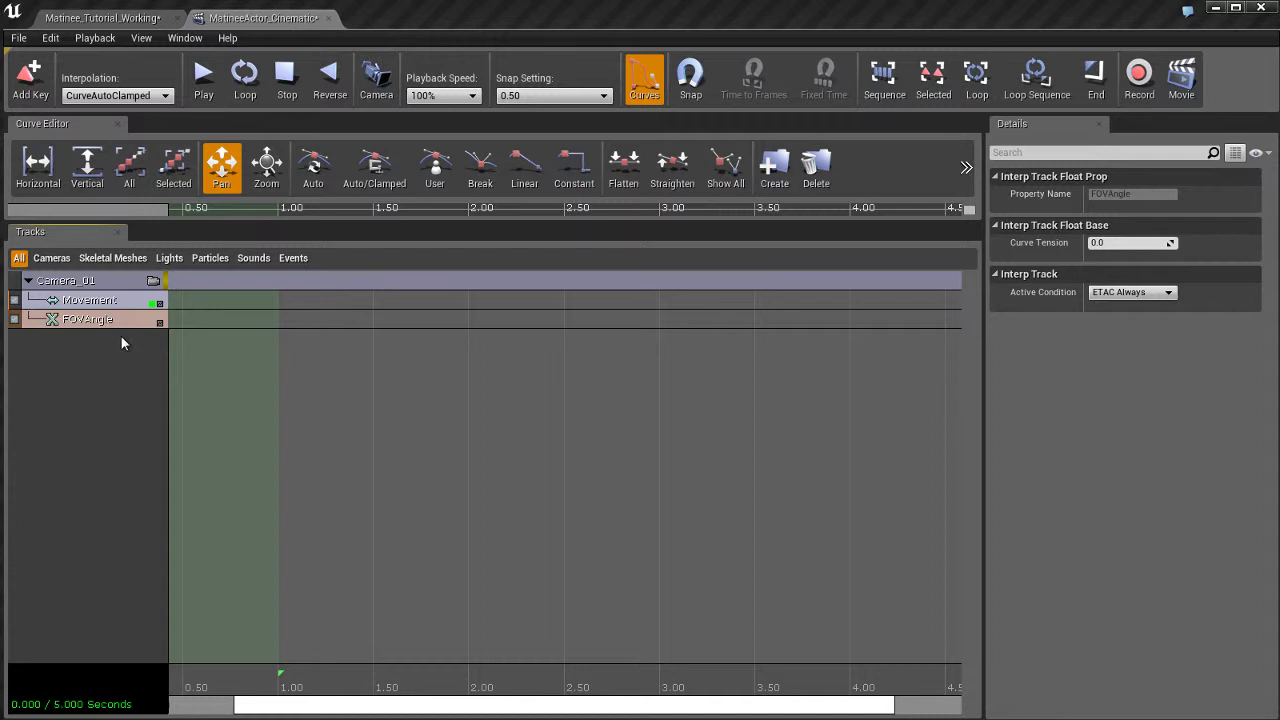
pyautogui.click(126, 281)
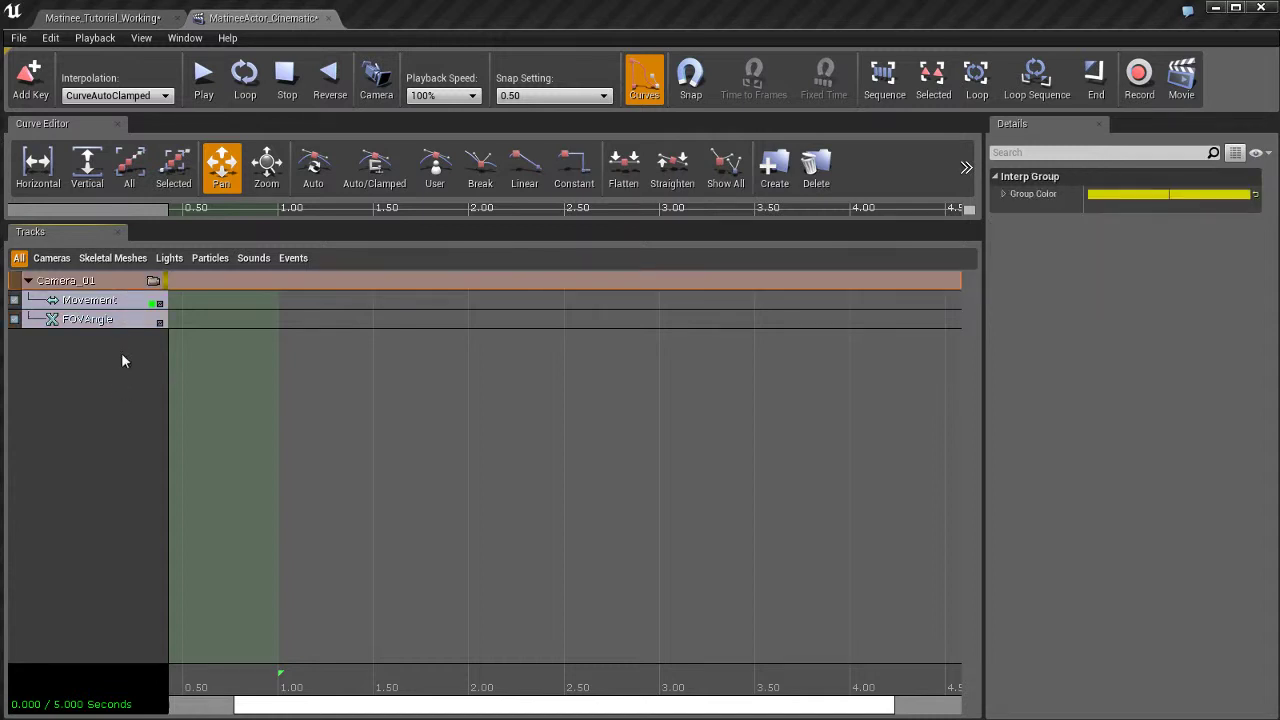
pyautogui.click(122, 302)
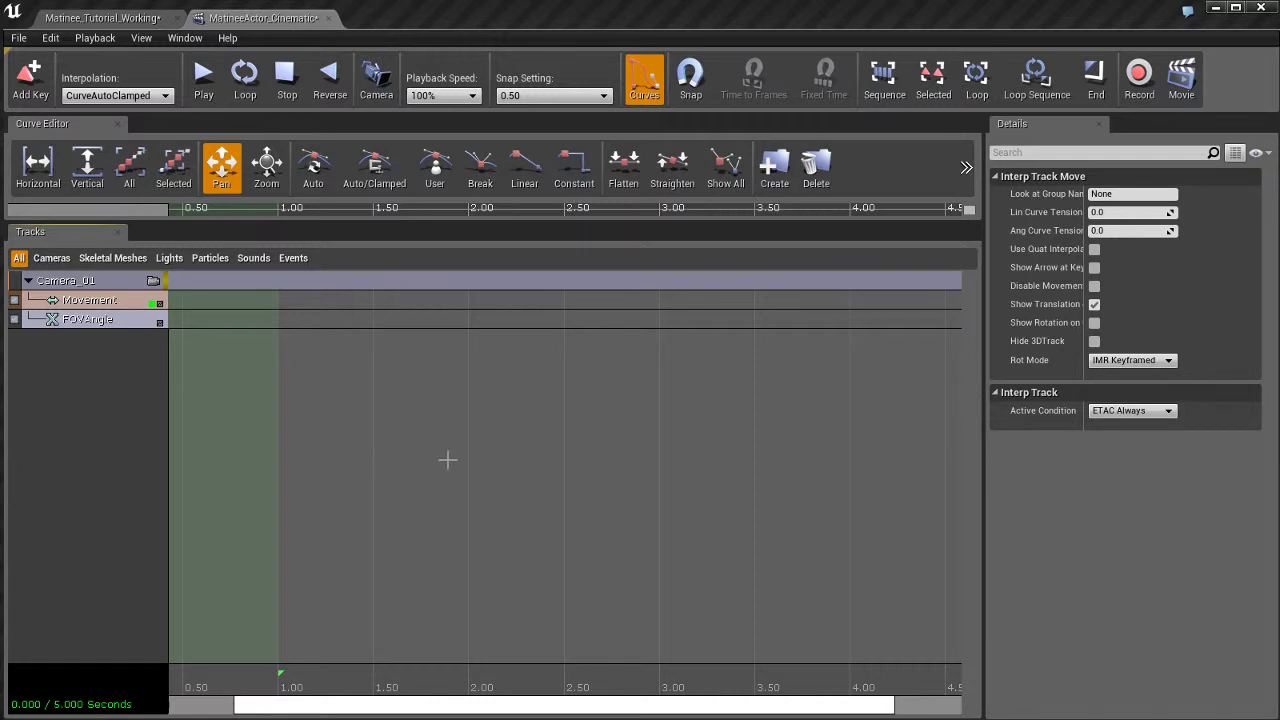
# Step: Extend the Matinee sequence by moving its end marker to about 18.33 seconds
pyautogui.moveTo(398, 460); pyautogui.dragTo(431, 461)
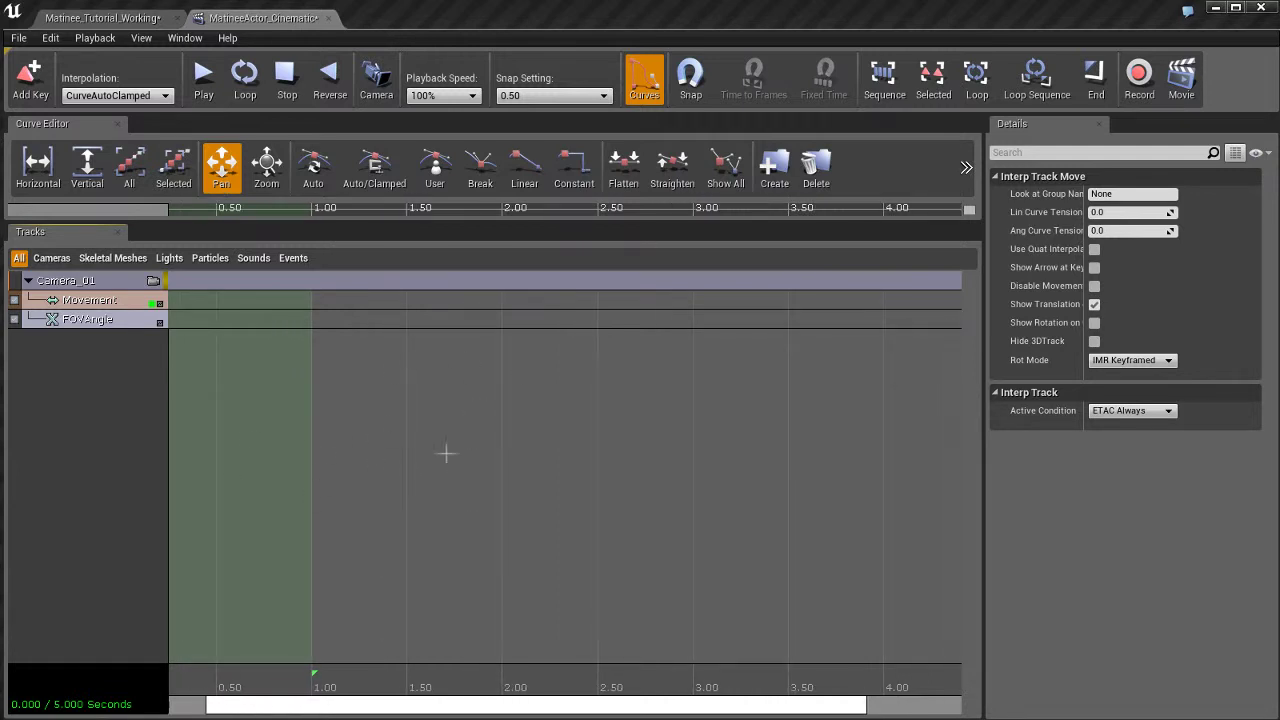
pyautogui.moveTo(560, 457)
pyautogui.mouseDown()
pyautogui.moveTo(491, 443)
pyautogui.moveTo(280, 449)
pyautogui.moveTo(409, 451)
pyautogui.mouseUp()
pyautogui.moveTo(589, 483); pyautogui.dragTo(580, 606)
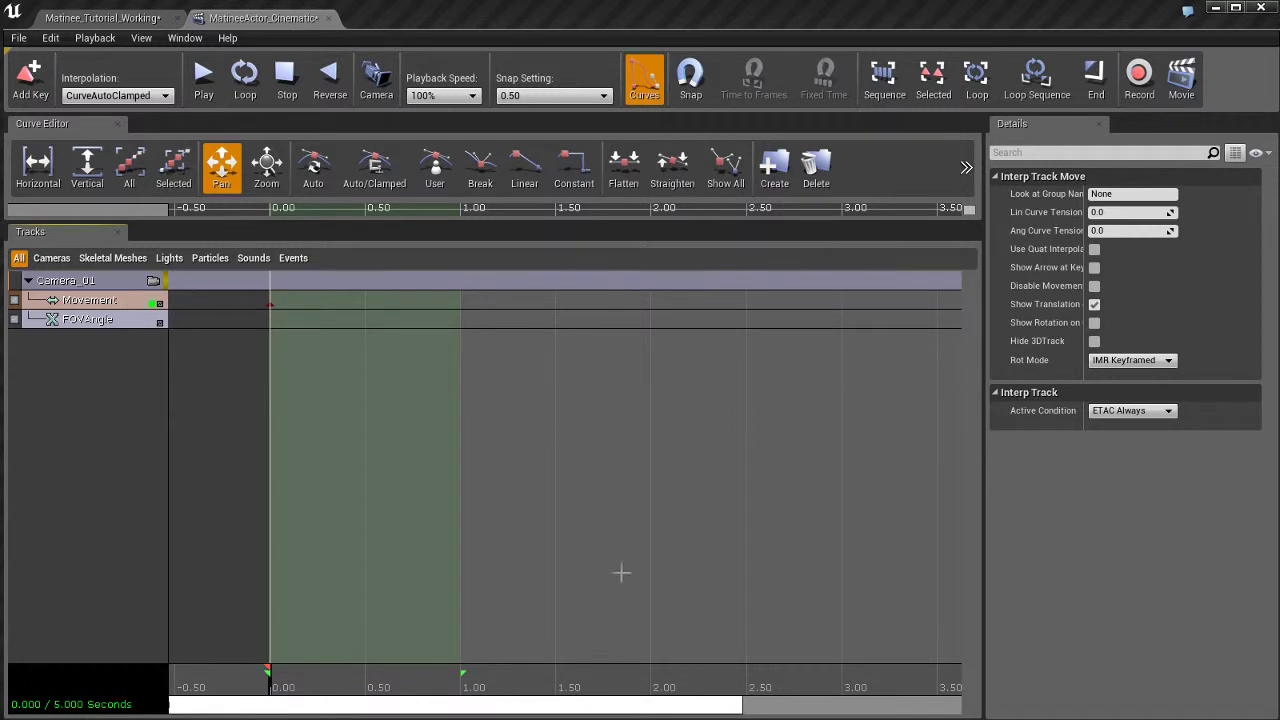
pyautogui.scroll(-4, 621, 572)
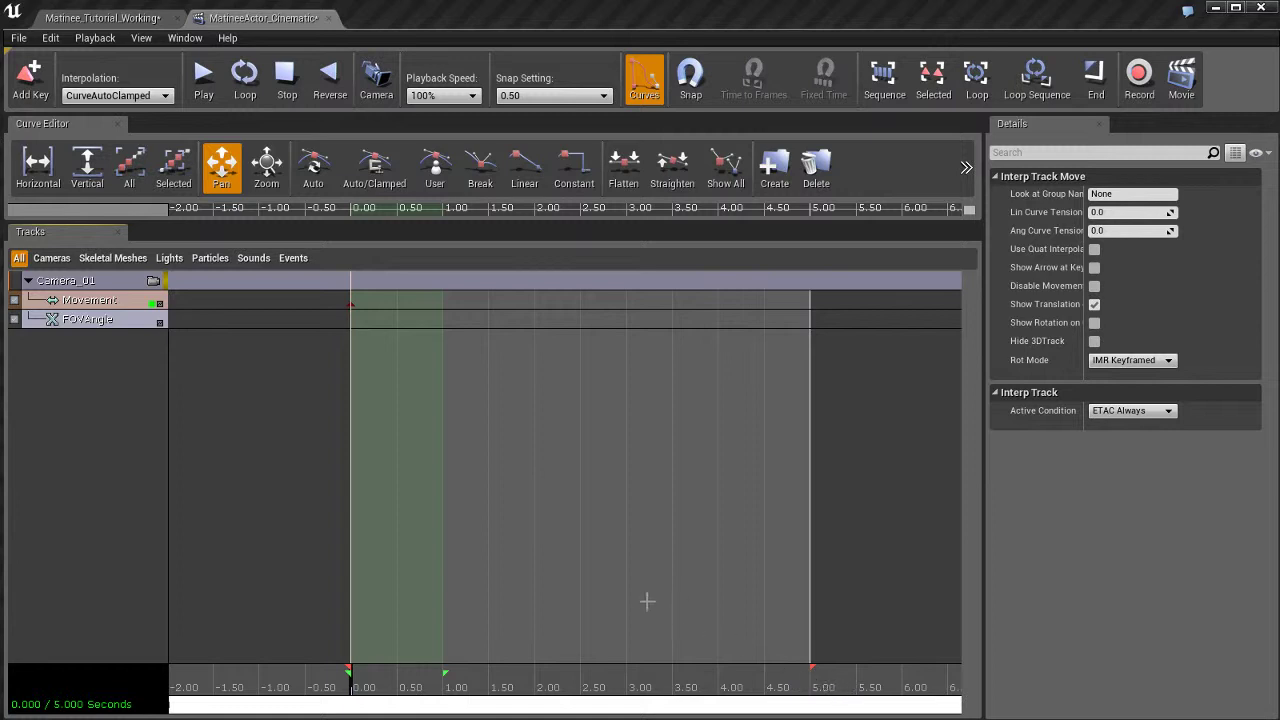
pyautogui.scroll(-4, 623, 543)
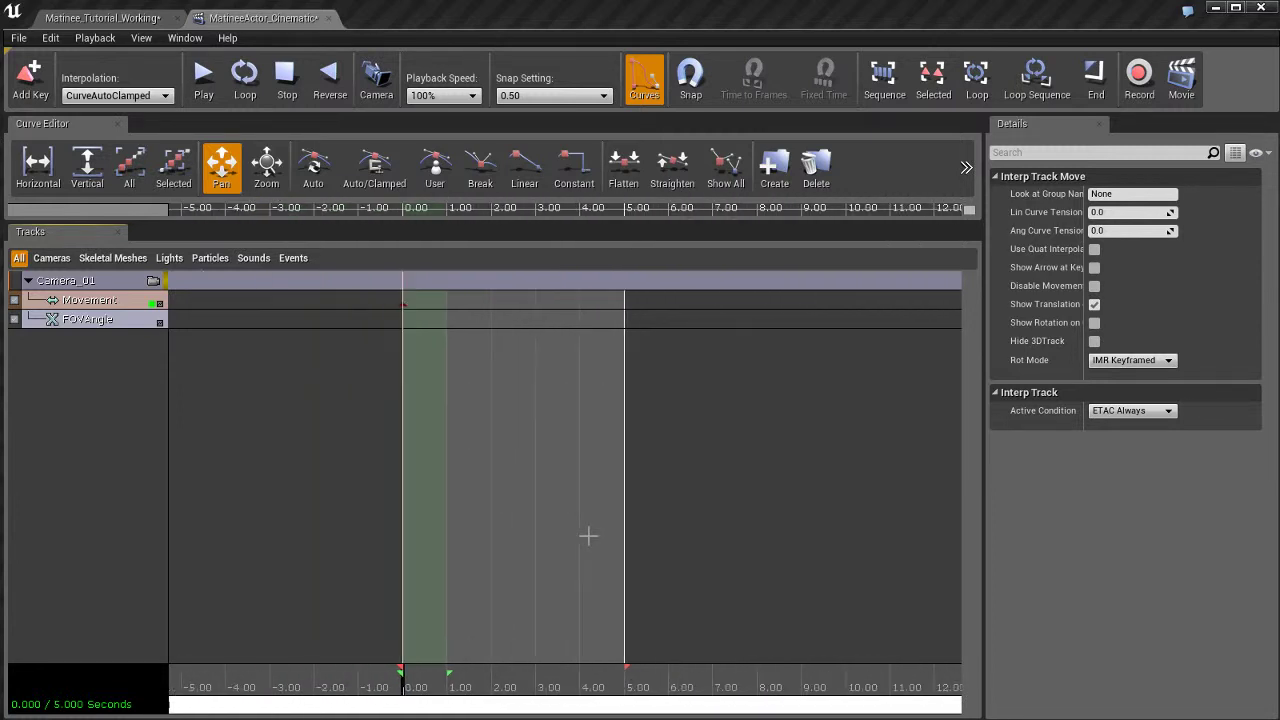
pyautogui.moveTo(627, 549); pyautogui.dragTo(770, 549)
pyautogui.hscroll(3, 714, 534)
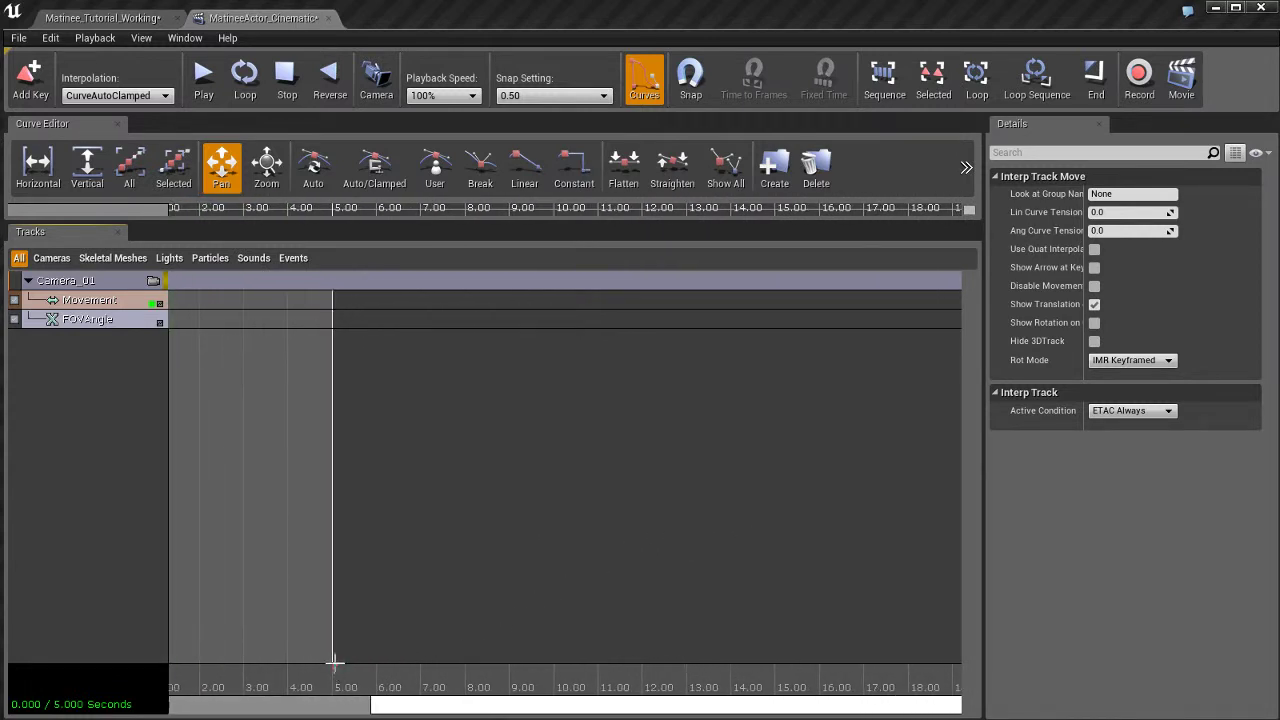
pyautogui.moveTo(333, 663)
pyautogui.mouseDown()
pyautogui.moveTo(517, 670)
pyautogui.moveTo(803, 645)
pyautogui.moveTo(937, 656)
pyautogui.mouseUp()
pyautogui.scroll(-1, 706, 597)
pyautogui.moveTo(872, 585); pyautogui.dragTo(666, 590)
pyautogui.moveTo(680, 665)
pyautogui.mouseDown()
pyautogui.moveTo(722, 670)
pyautogui.moveTo(689, 677)
pyautogui.moveTo(687, 664)
pyautogui.mouseUp()
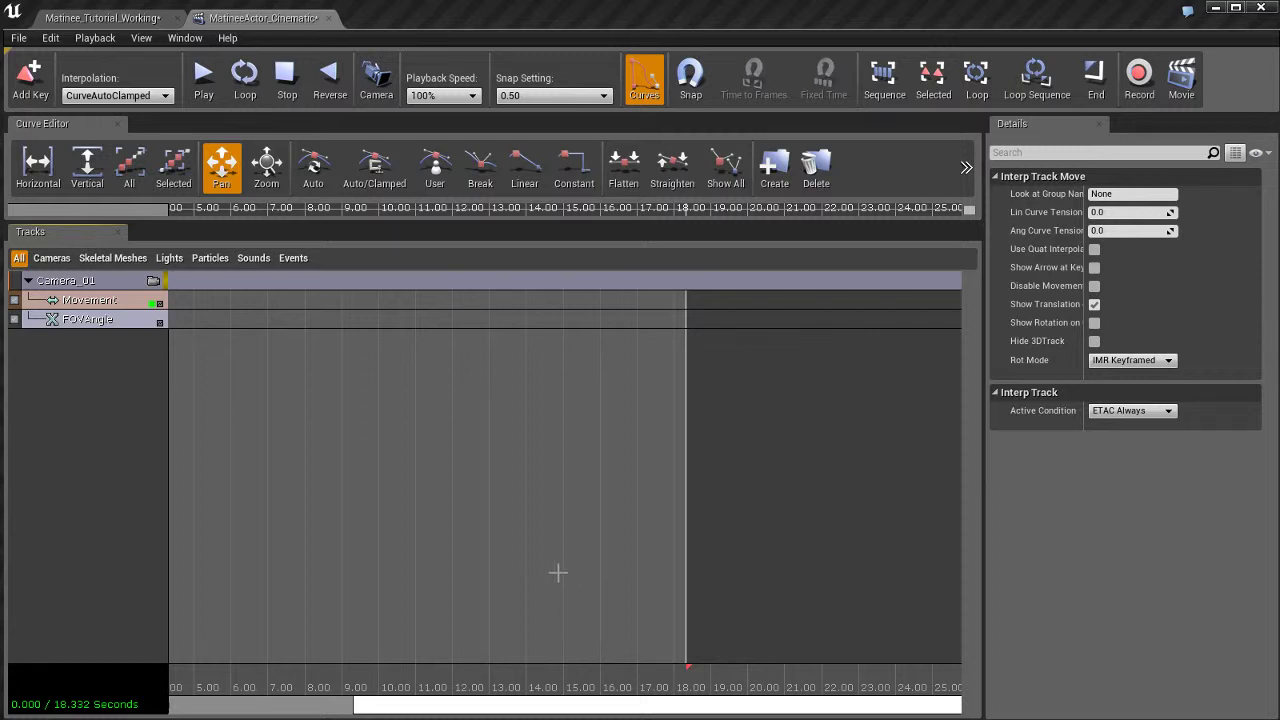
# Step: Turn on timeline snapping and adjust the sequence's end marker until it sits at 20 seconds
pyautogui.click(689, 77)
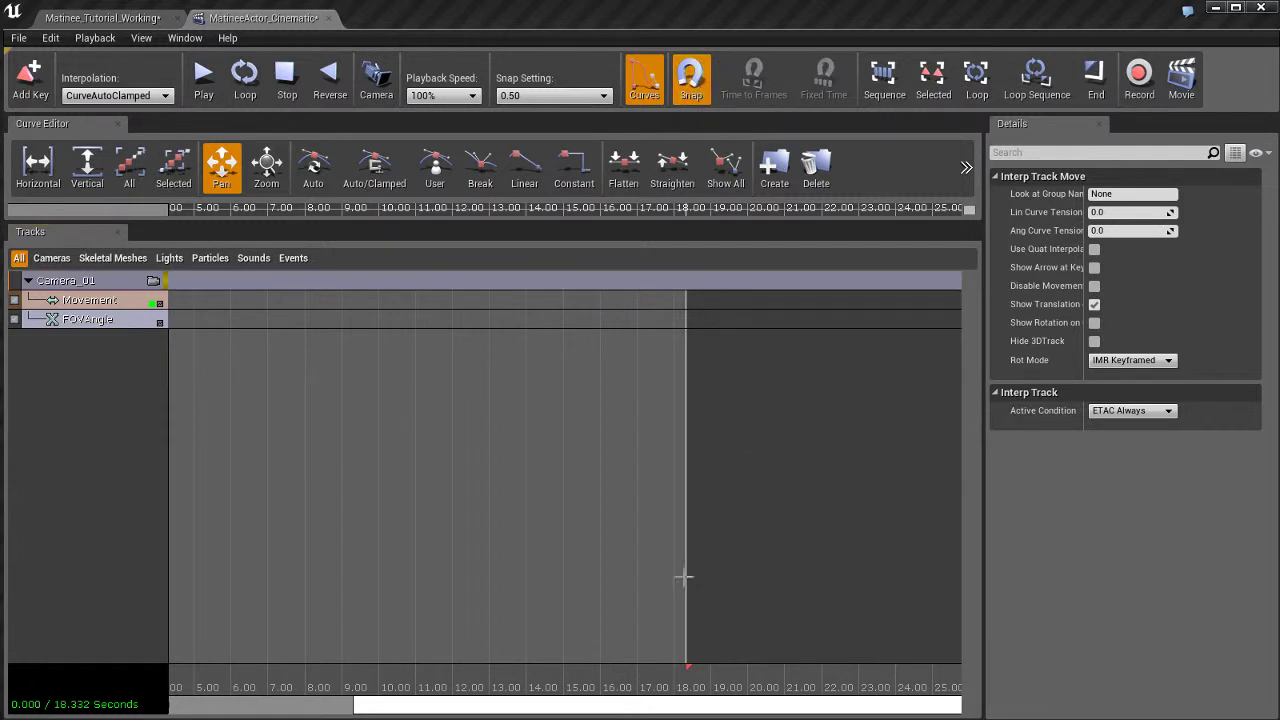
pyautogui.moveTo(689, 667)
pyautogui.mouseDown()
pyautogui.moveTo(667, 672)
pyautogui.moveTo(711, 668)
pyautogui.moveTo(680, 668)
pyautogui.moveTo(690, 662)
pyautogui.moveTo(745, 674)
pyautogui.moveTo(525, 648)
pyautogui.mouseUp()
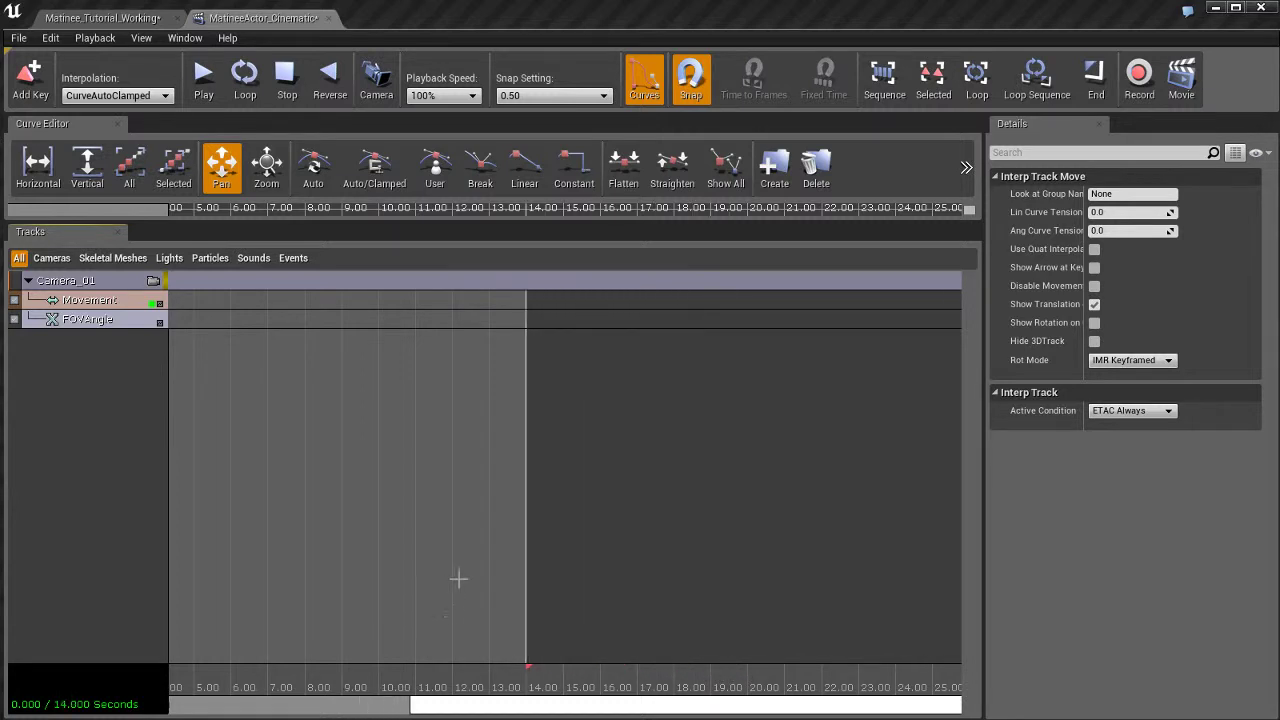
pyautogui.scroll(-1, 459, 576)
pyautogui.scroll(2, 463, 574)
pyautogui.moveTo(465, 564)
pyautogui.mouseDown()
pyautogui.moveTo(351, 571)
pyautogui.moveTo(520, 560)
pyautogui.moveTo(750, 590)
pyautogui.mouseUp()
pyautogui.moveTo(829, 666)
pyautogui.mouseDown()
pyautogui.moveTo(820, 671)
pyautogui.moveTo(893, 671)
pyautogui.mouseUp()
pyautogui.moveTo(854, 577); pyautogui.dragTo(607, 600)
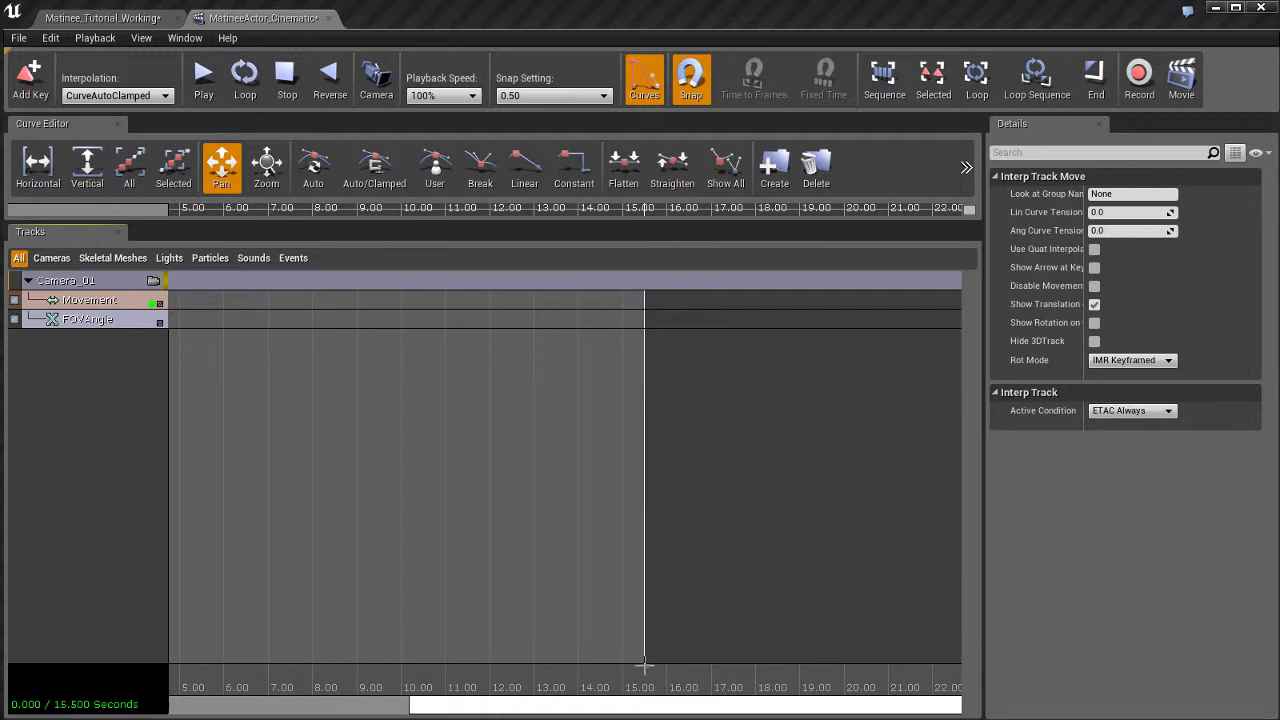
pyautogui.moveTo(645, 666); pyautogui.dragTo(840, 667)
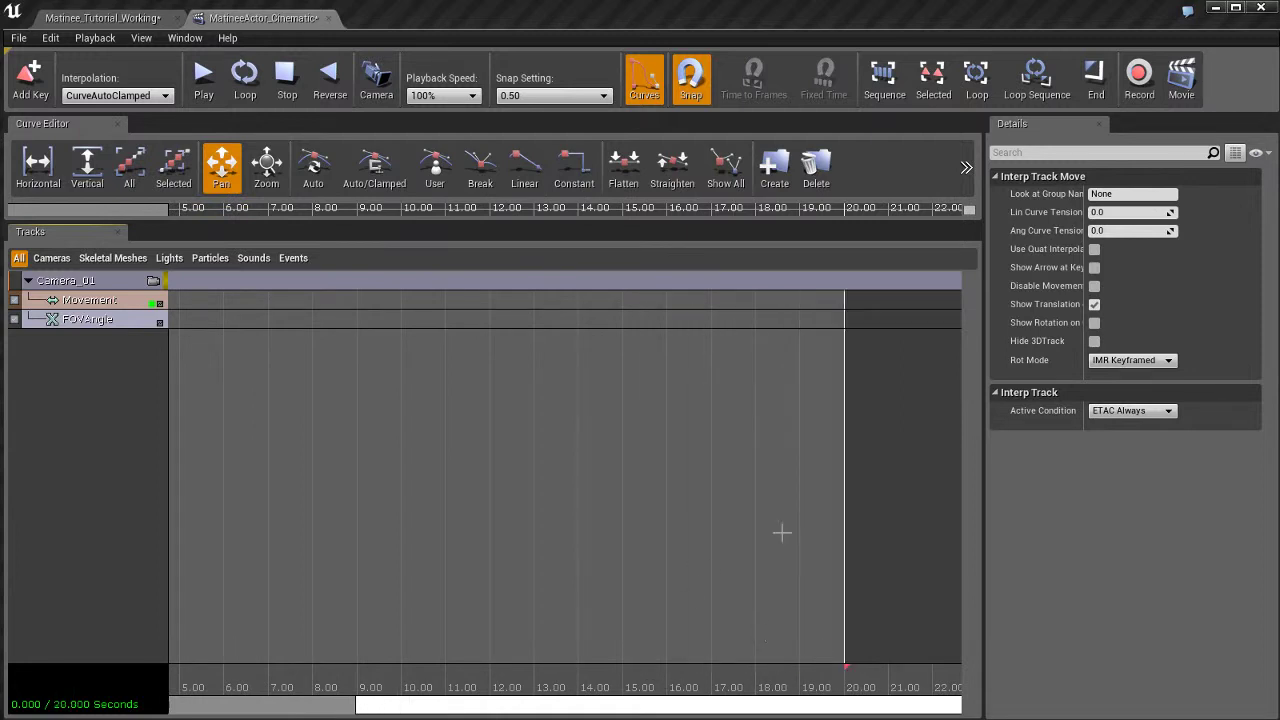
# Step: Extend the end of the green loop section to about 7.5 seconds
pyautogui.moveTo(195, 550); pyautogui.dragTo(502, 549)
pyautogui.moveTo(712, 548); pyautogui.dragTo(734, 542)
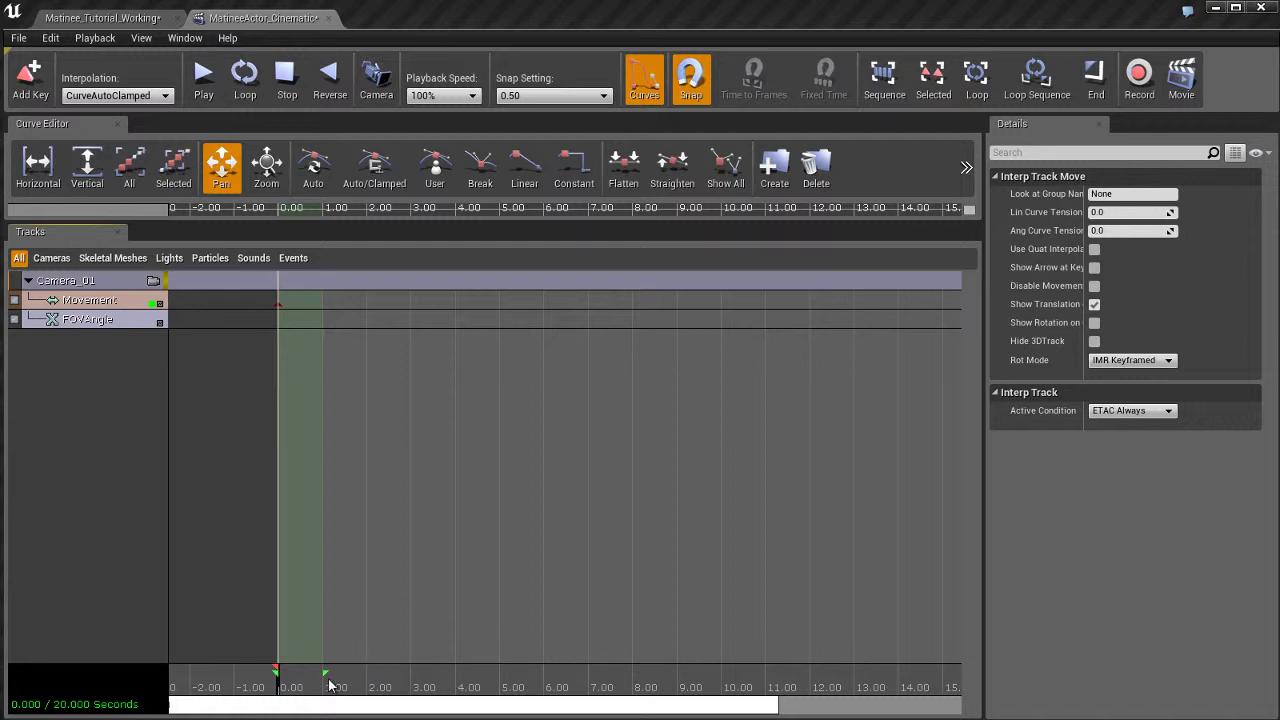
pyautogui.moveTo(324, 671)
pyautogui.mouseDown()
pyautogui.moveTo(678, 680)
pyautogui.moveTo(468, 684)
pyautogui.moveTo(609, 677)
pyautogui.mouseUp()
pyautogui.scroll(-3, 633, 552)
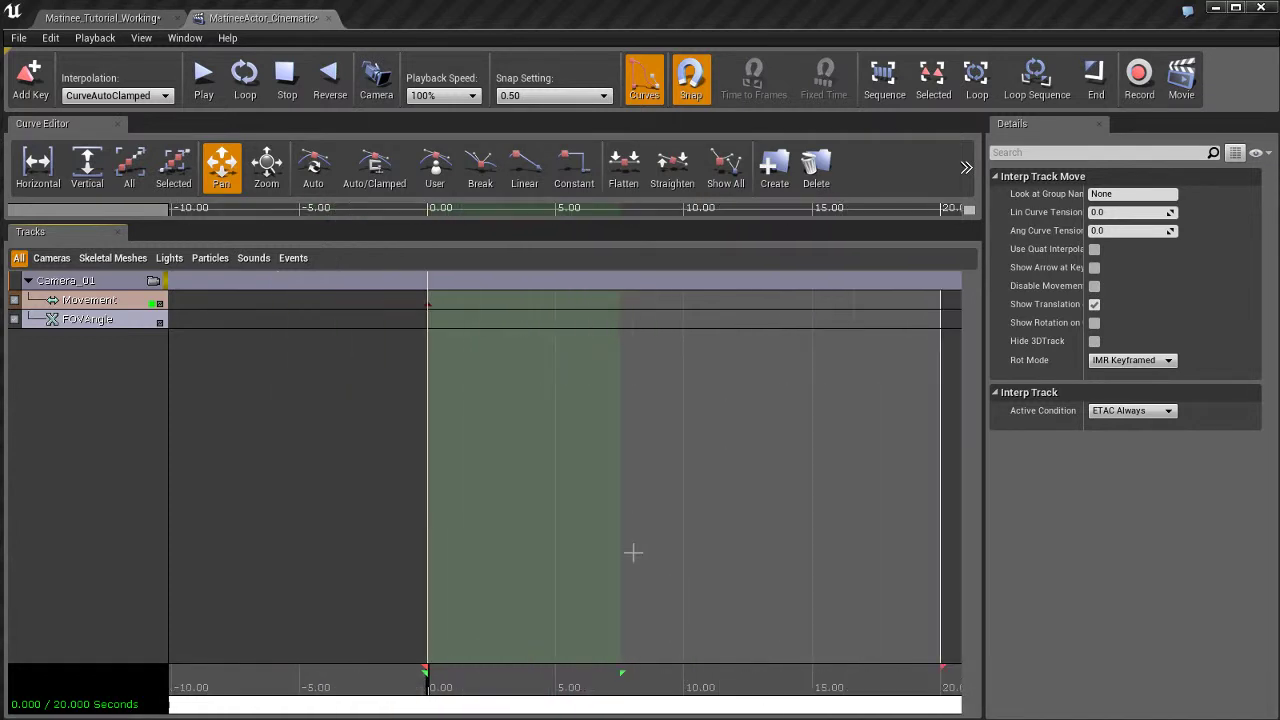
pyautogui.scroll(1, 633, 552)
pyautogui.moveTo(494, 560)
pyautogui.mouseDown()
pyautogui.moveTo(354, 557)
pyautogui.moveTo(863, 560)
pyautogui.moveTo(460, 566)
pyautogui.mouseUp()
# Step: Scrub the time position to about 12.95 seconds and extend the green loop section's end to 20 seconds
pyautogui.click(442, 675)
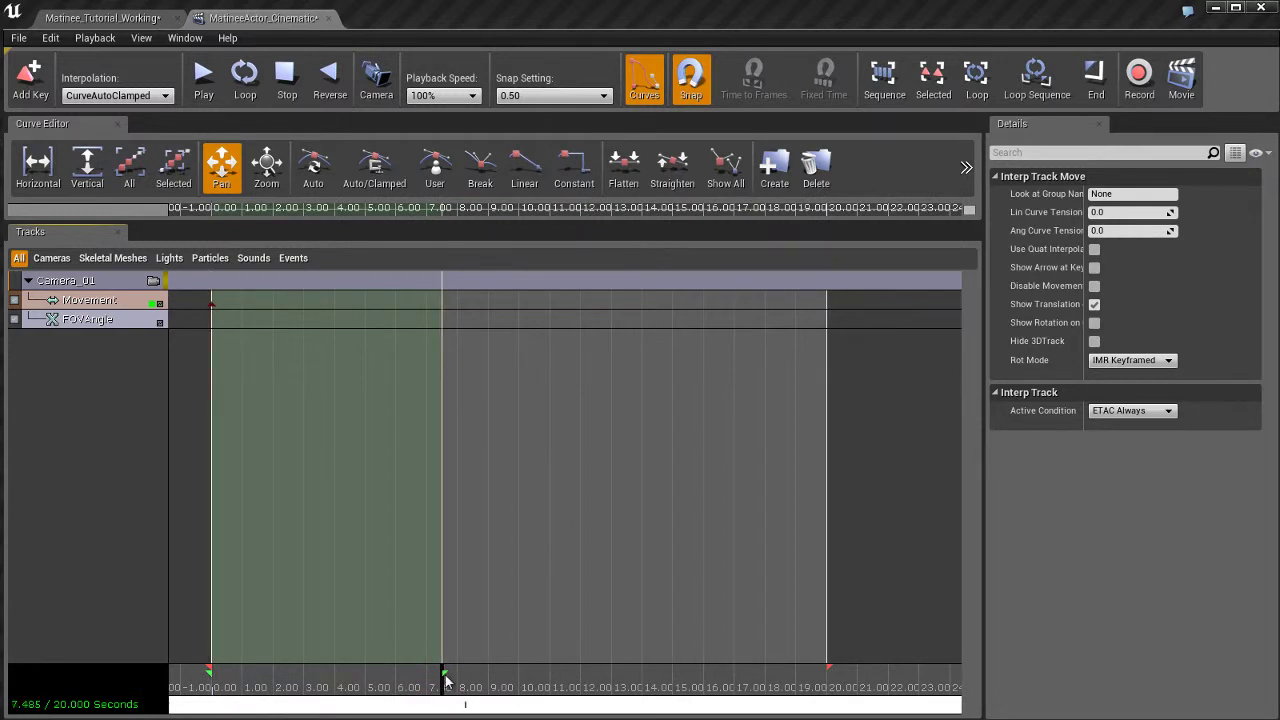
pyautogui.moveTo(446, 681); pyautogui.dragTo(611, 680)
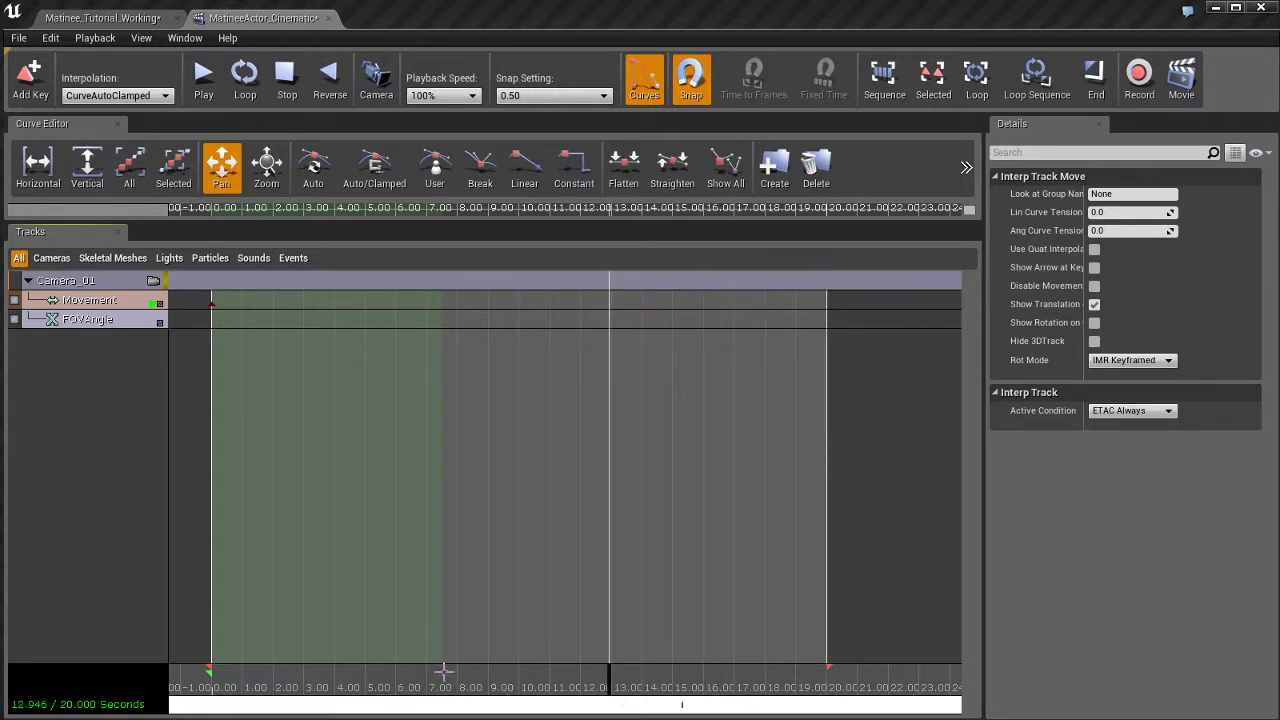
pyautogui.moveTo(444, 676); pyautogui.dragTo(829, 676)
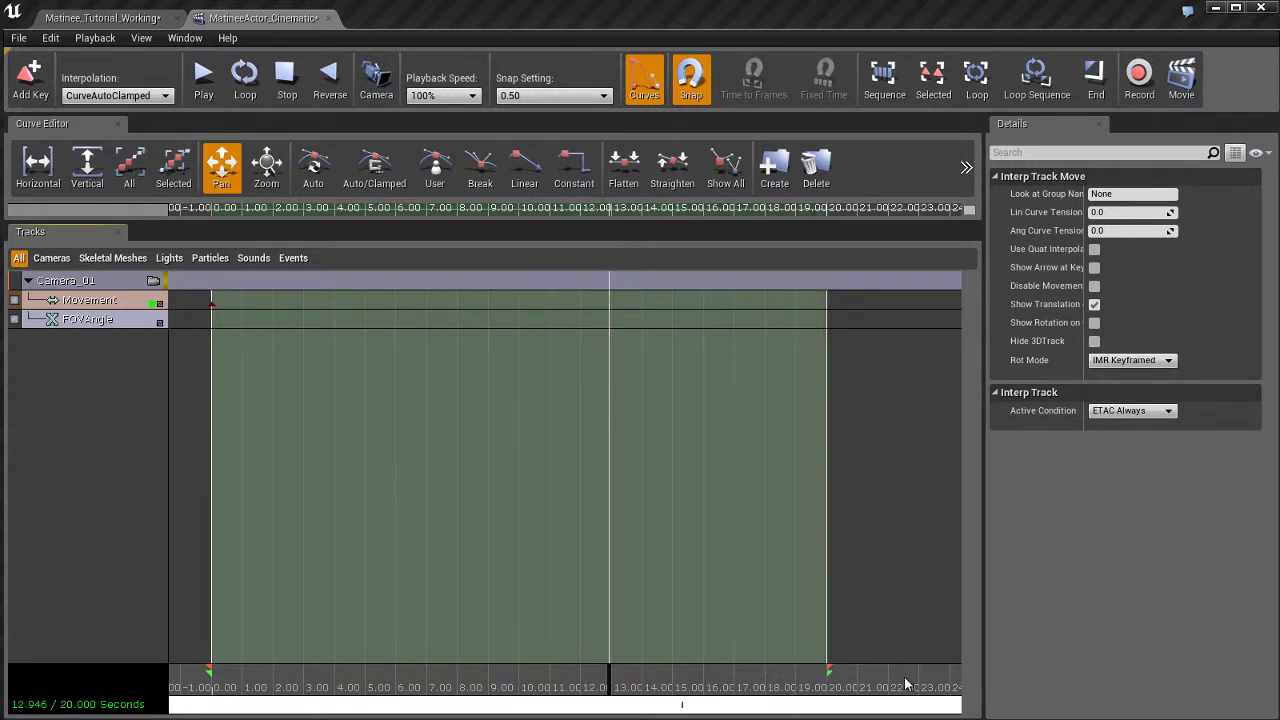
pyautogui.moveTo(829, 676)
pyautogui.mouseDown()
pyautogui.moveTo(767, 678)
pyautogui.moveTo(880, 686)
pyautogui.moveTo(735, 687)
pyautogui.moveTo(858, 683)
pyautogui.mouseUp()
# Step: Extend the sequence's end marker to 23.5 seconds and stretch the green loop section out to the same end
pyautogui.moveTo(828, 665); pyautogui.dragTo(935, 673)
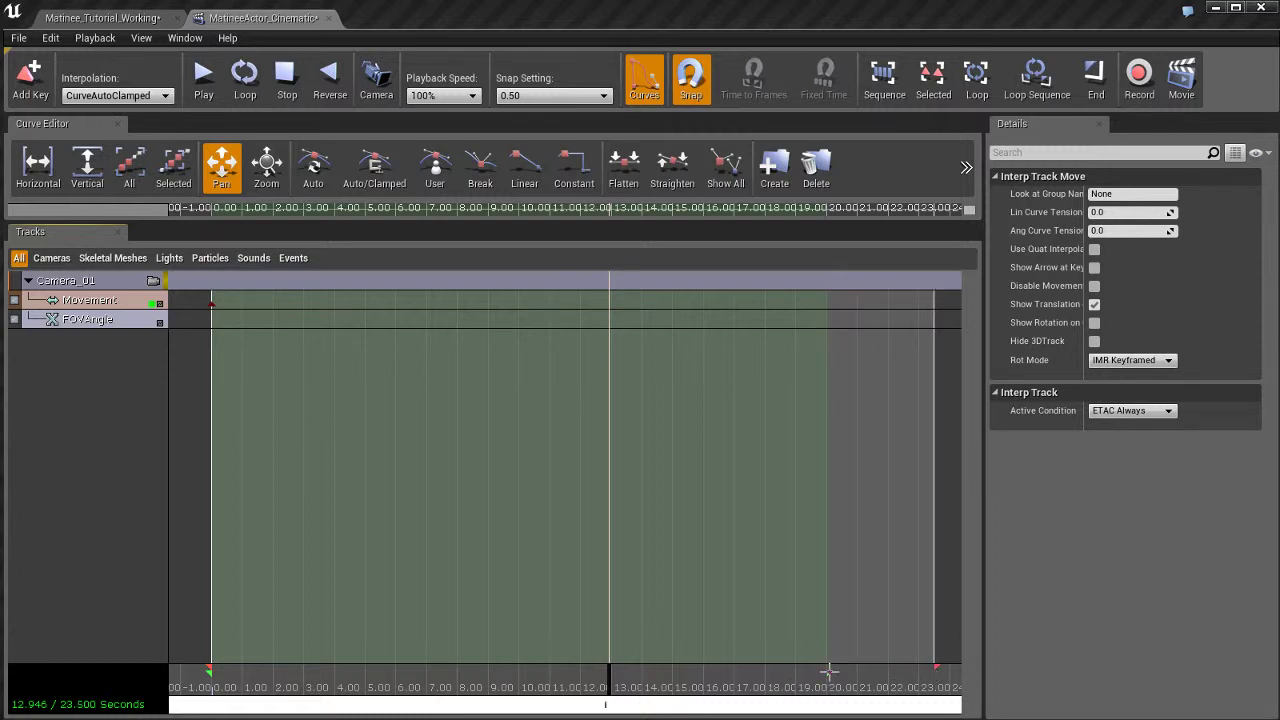
pyautogui.moveTo(828, 673)
pyautogui.mouseDown()
pyautogui.moveTo(935, 673)
pyautogui.moveTo(813, 673)
pyautogui.moveTo(962, 667)
pyautogui.mouseUp()
pyautogui.moveTo(543, 545)
pyautogui.mouseDown()
pyautogui.moveTo(694, 540)
pyautogui.moveTo(585, 530)
pyautogui.mouseUp()
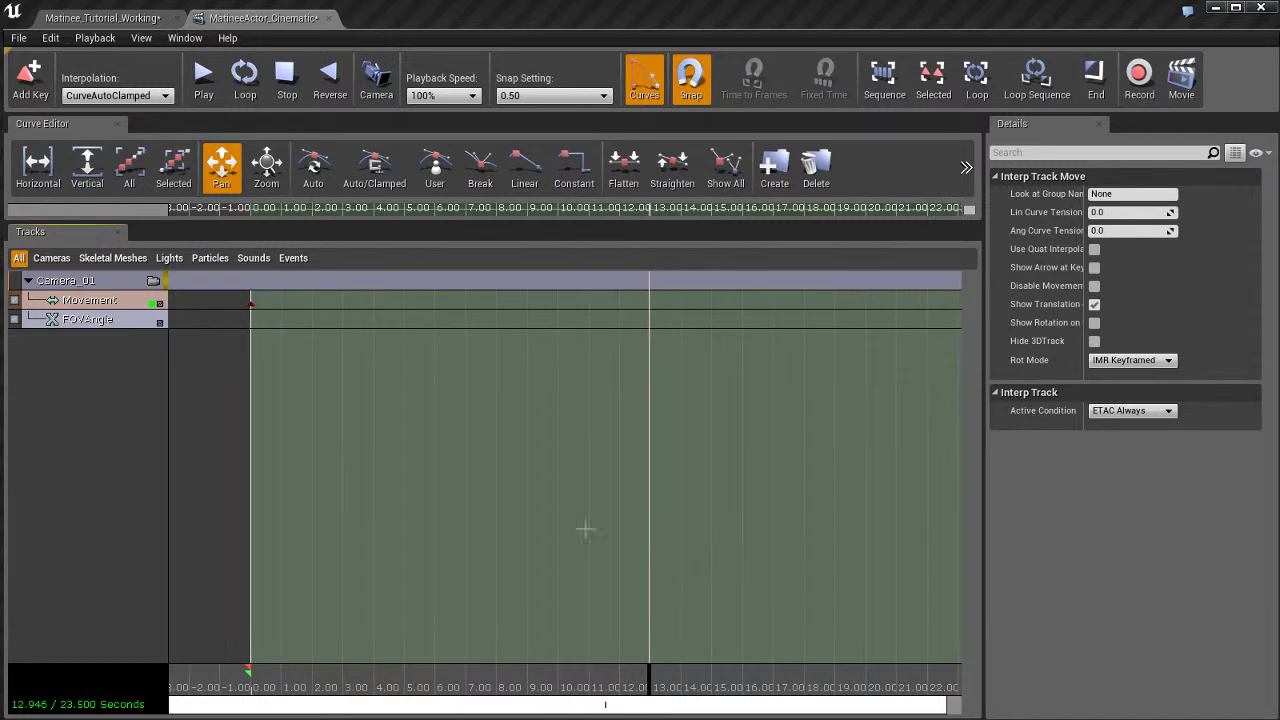
# Step: Delete the key at 0 seconds on Camera_01's Movement track and add a new key there
pyautogui.click(117, 318)
pyautogui.click(121, 302)
pyautogui.click(251, 302)
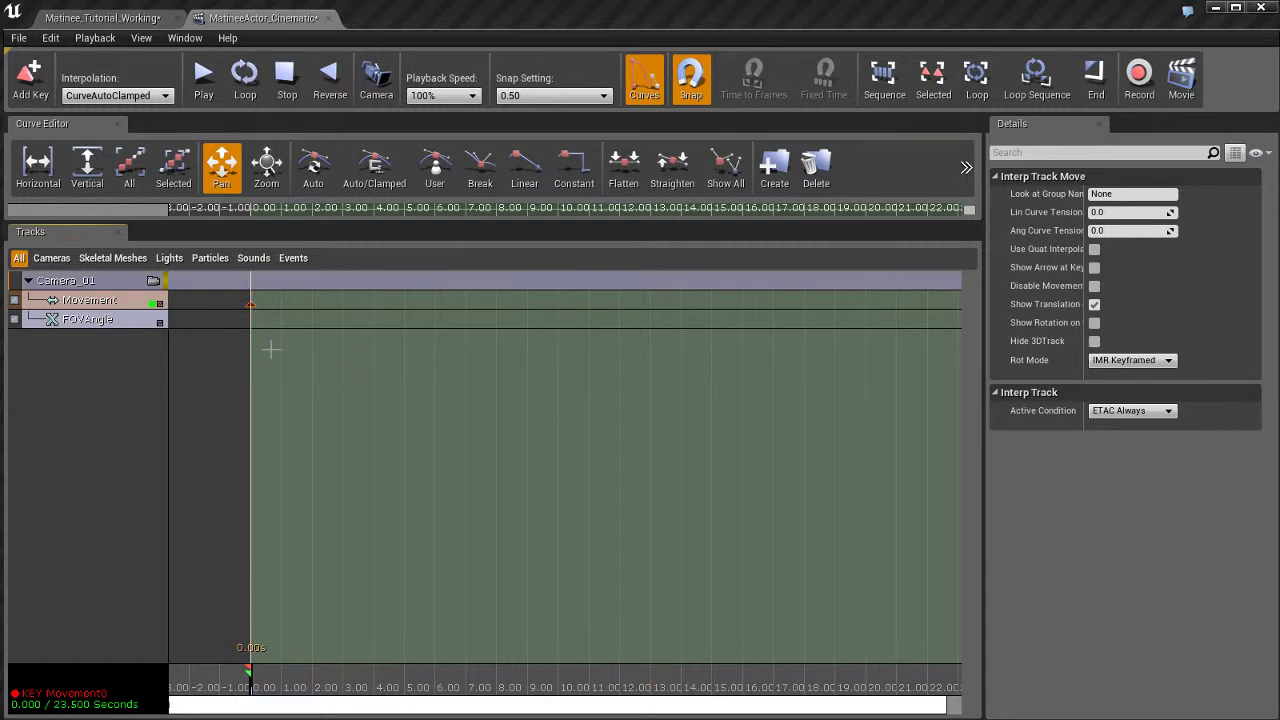
pyautogui.moveTo(250, 304)
pyautogui.mouseDown()
pyautogui.moveTo(463, 304)
pyautogui.moveTo(251, 306)
pyautogui.mouseUp()
pyautogui.click(250, 303)
pyautogui.press('Delete')
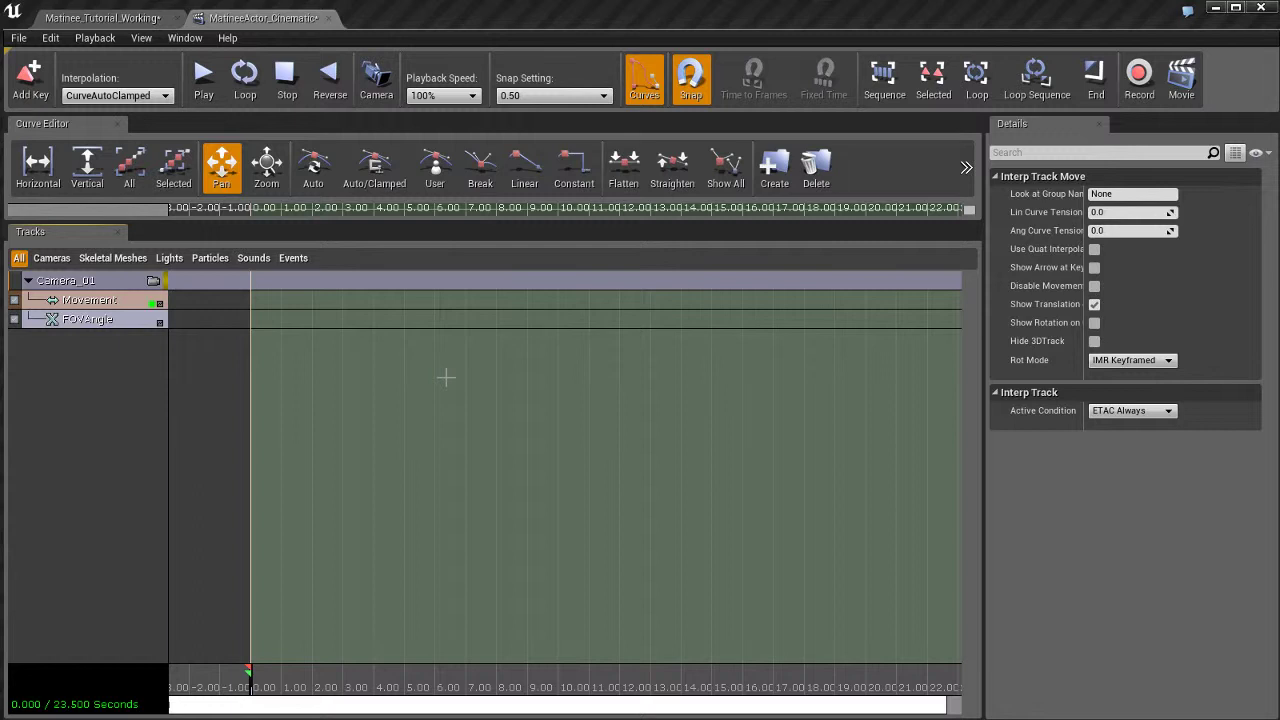
pyautogui.press('Return')
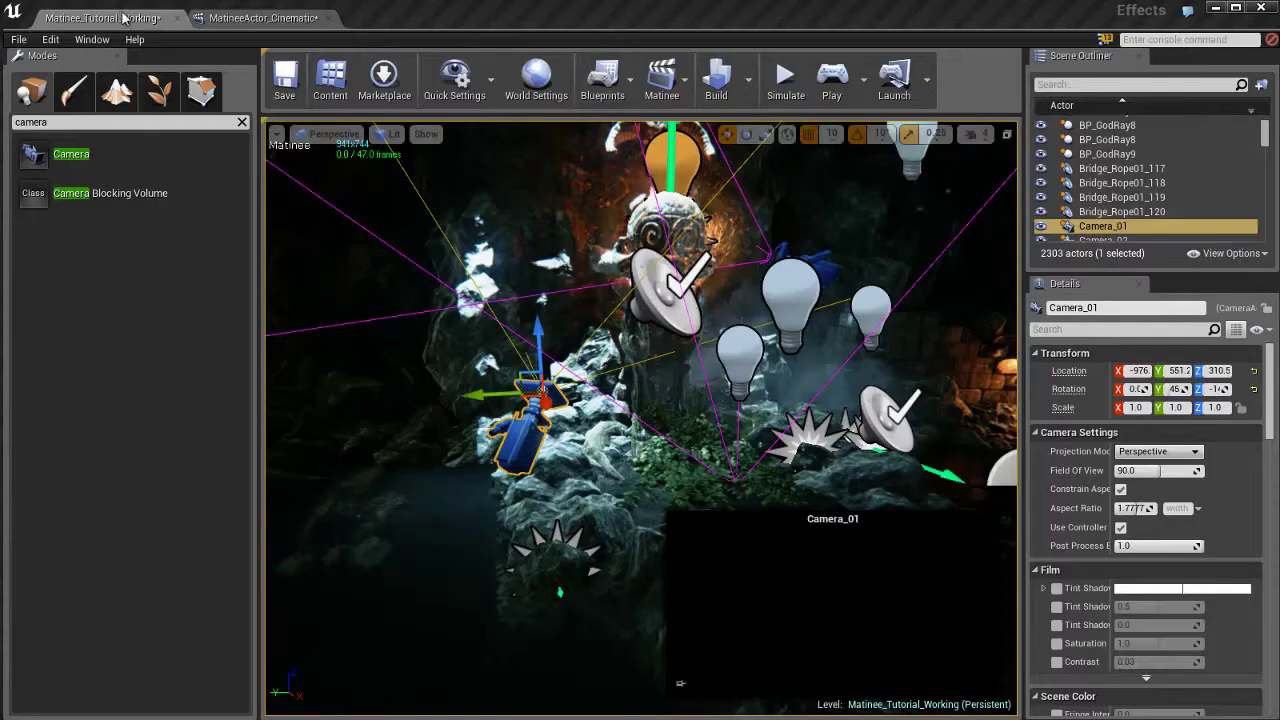
# Step: Switch to the Matinee_Tutorial_Working level and save it, agreeing to close Matinee
pyautogui.click(124, 19)
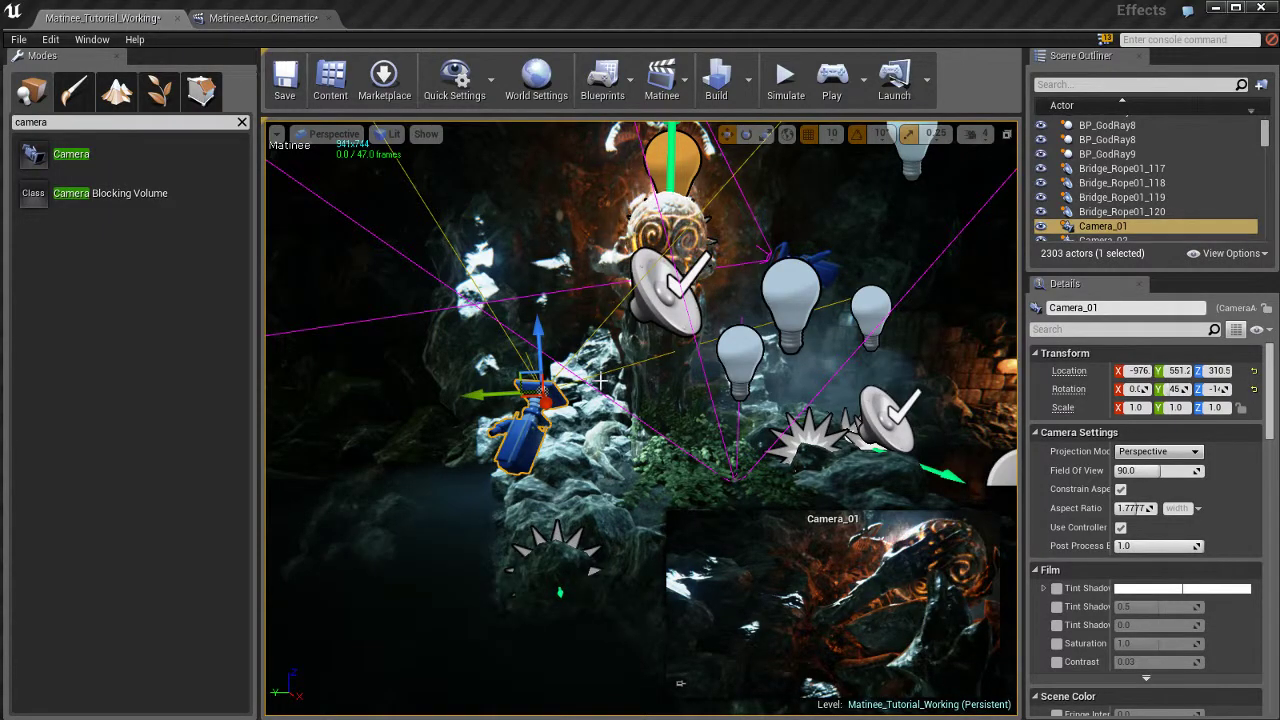
pyautogui.hotkey('ctrl', 's')
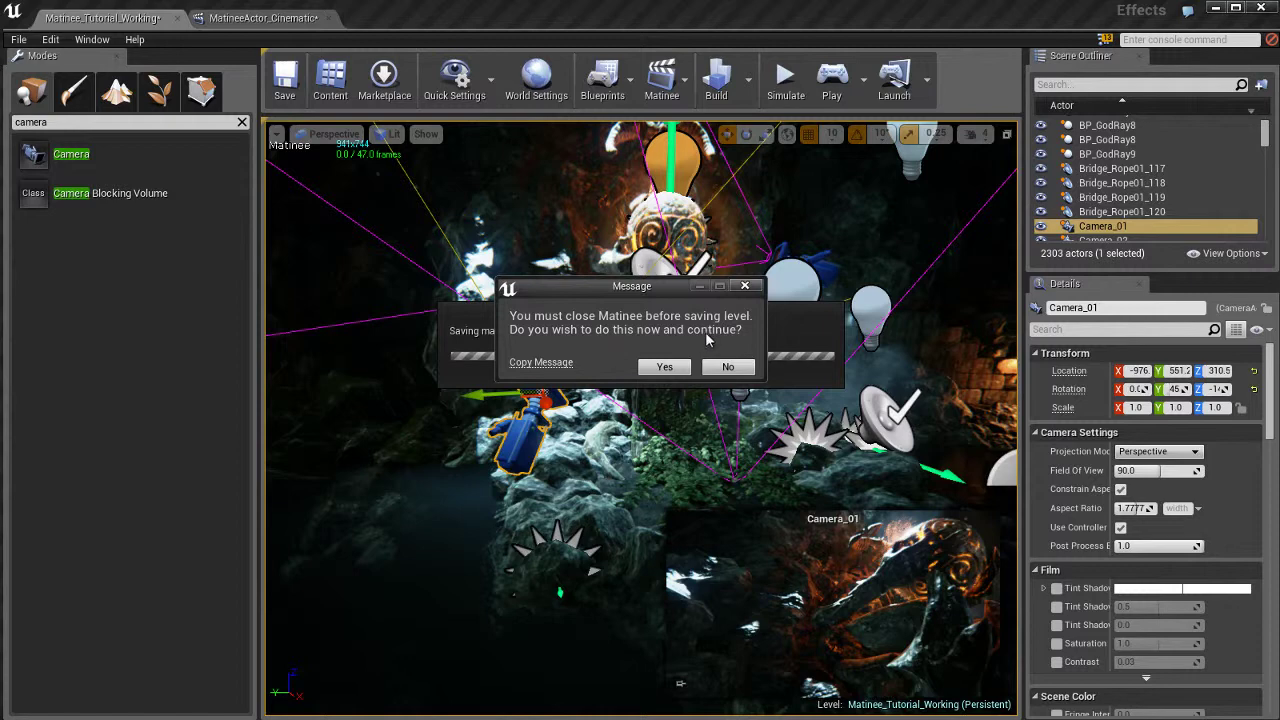
pyautogui.click(665, 368)
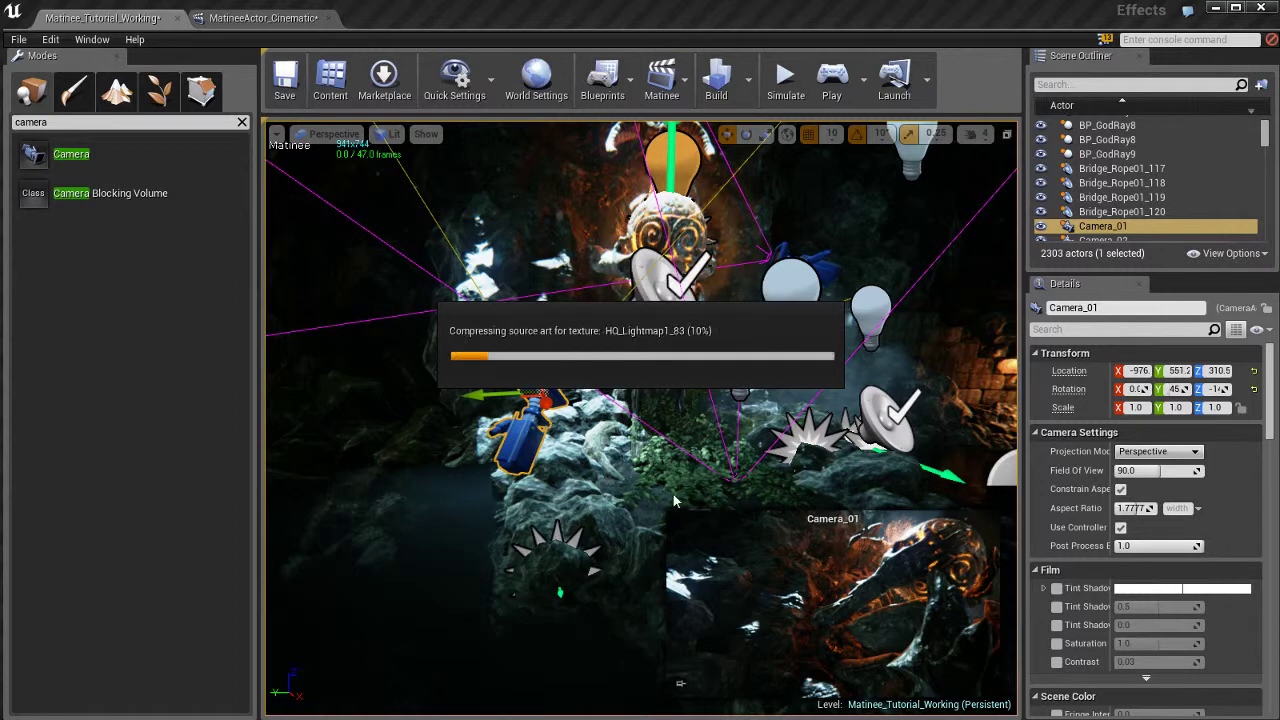